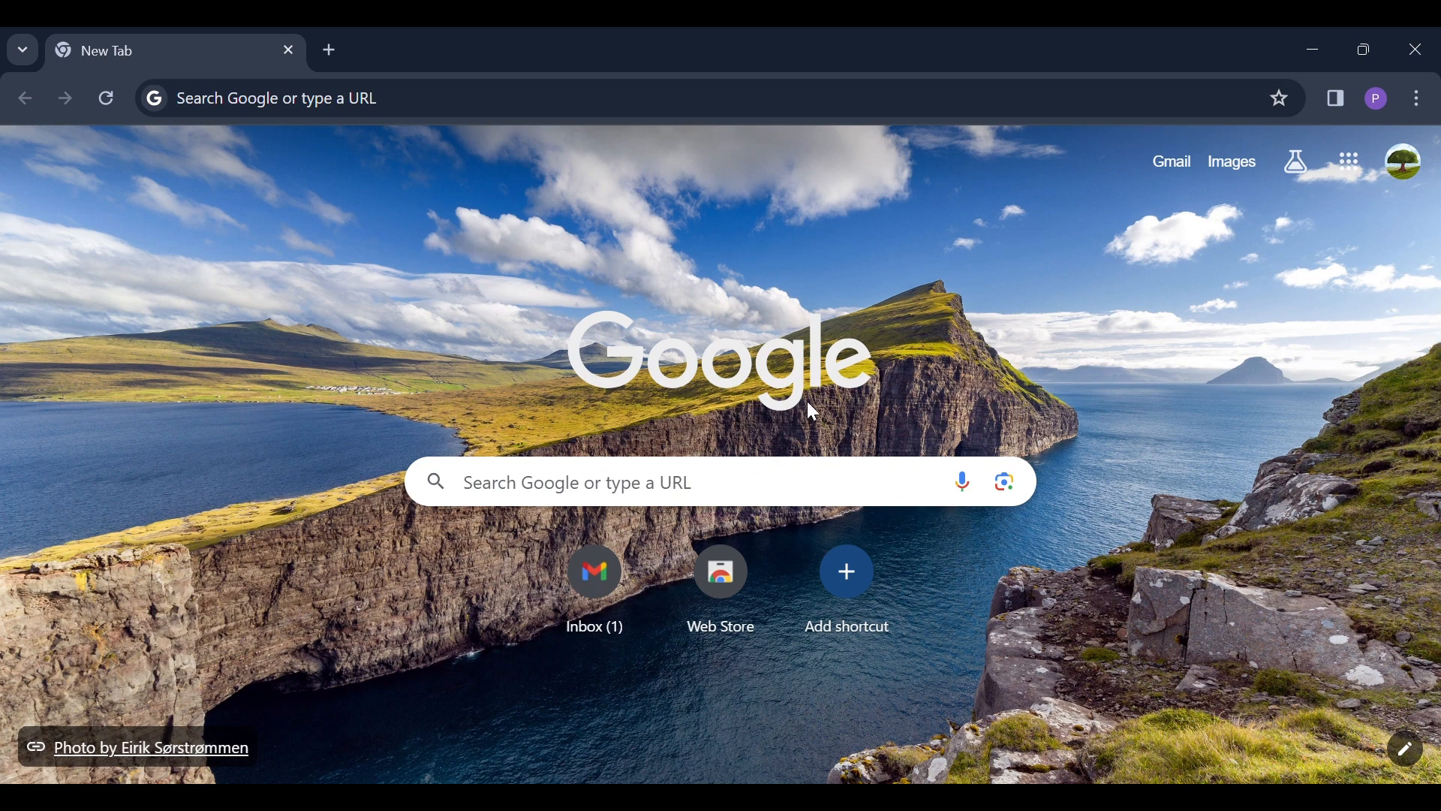
Search Google for youtube and open the YouTube home page.
{"action": "left_click", "coordinate": [722, 479]}
{"action": "left_click", "coordinate": [615, 544]}
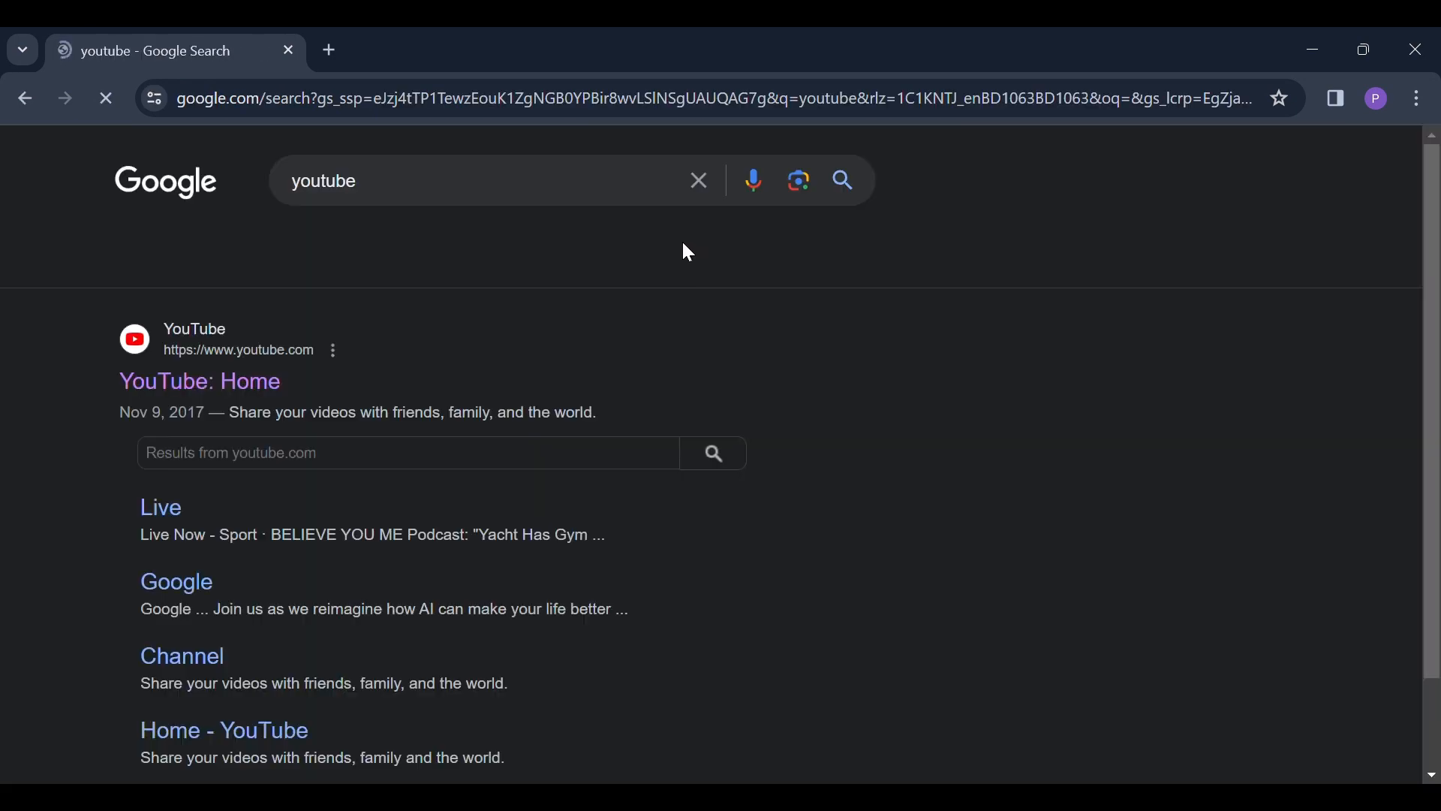
{"action": "left_click", "coordinate": [266, 381]}
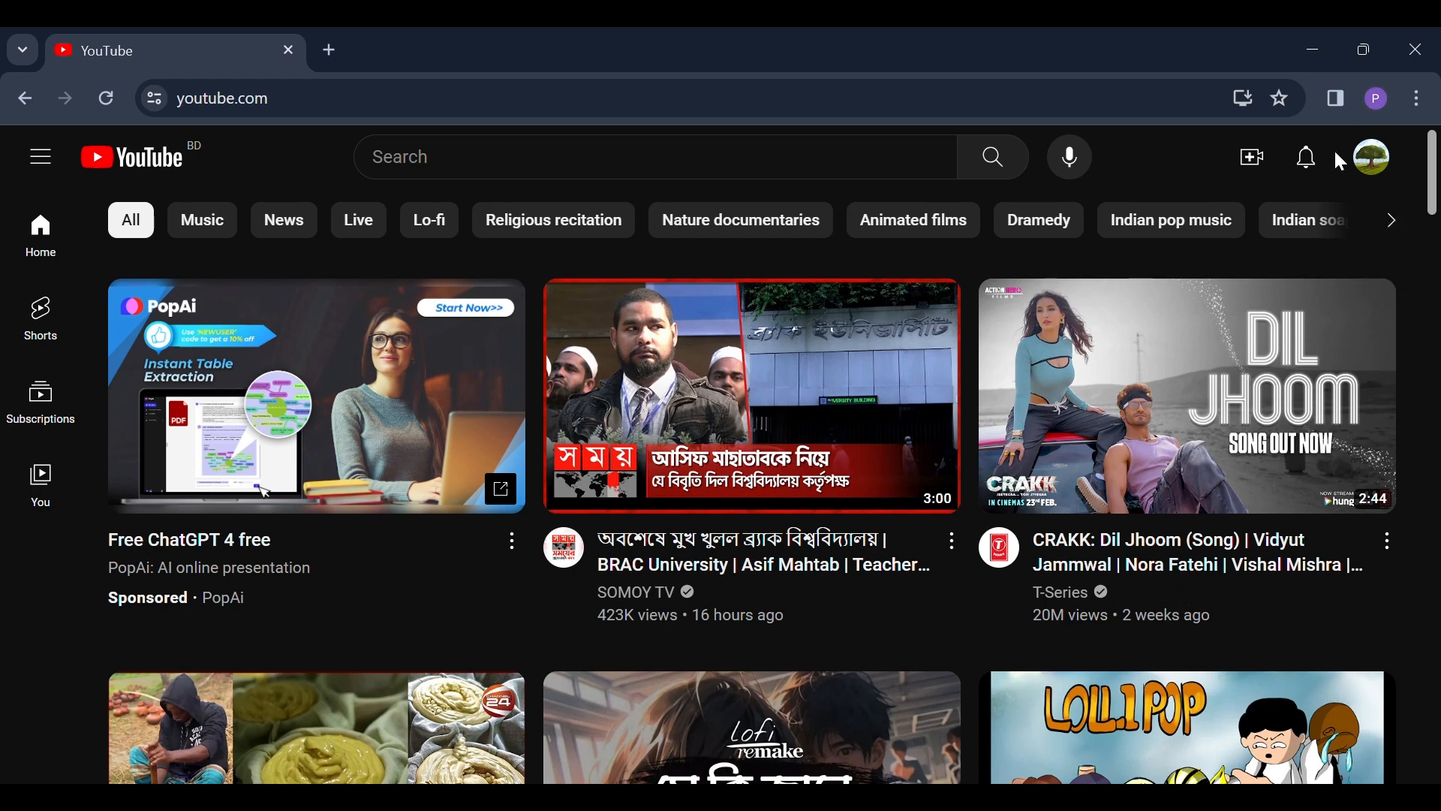
Create a channel for the signed-in account with the name Tech Toolbox and the suggested handle.
{"action": "left_click", "coordinate": [1374, 167]}
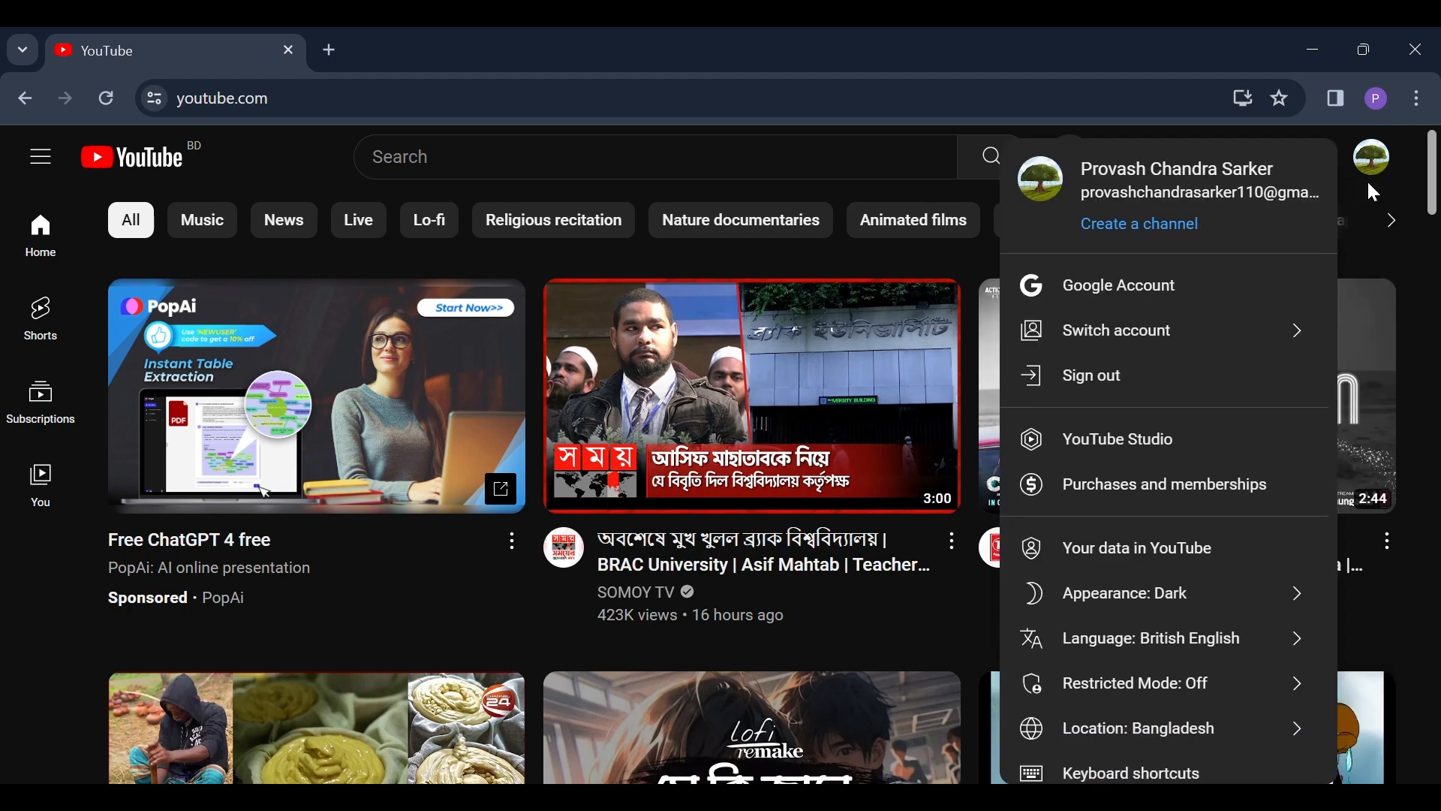
{"action": "left_click", "coordinate": [1156, 226]}
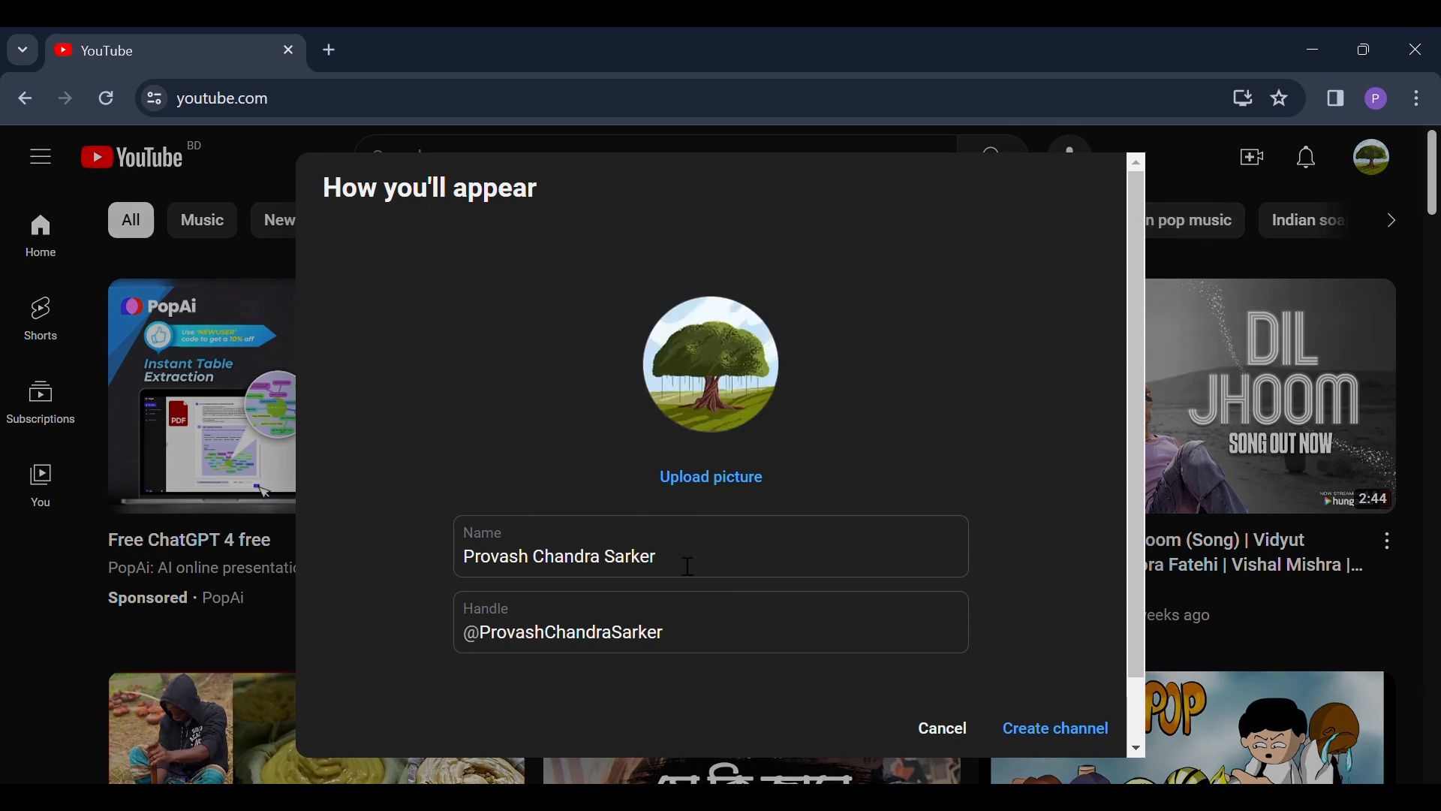
{"action": "left_click_drag", "start_coordinate": [679, 559], "coordinate": [498, 588]}
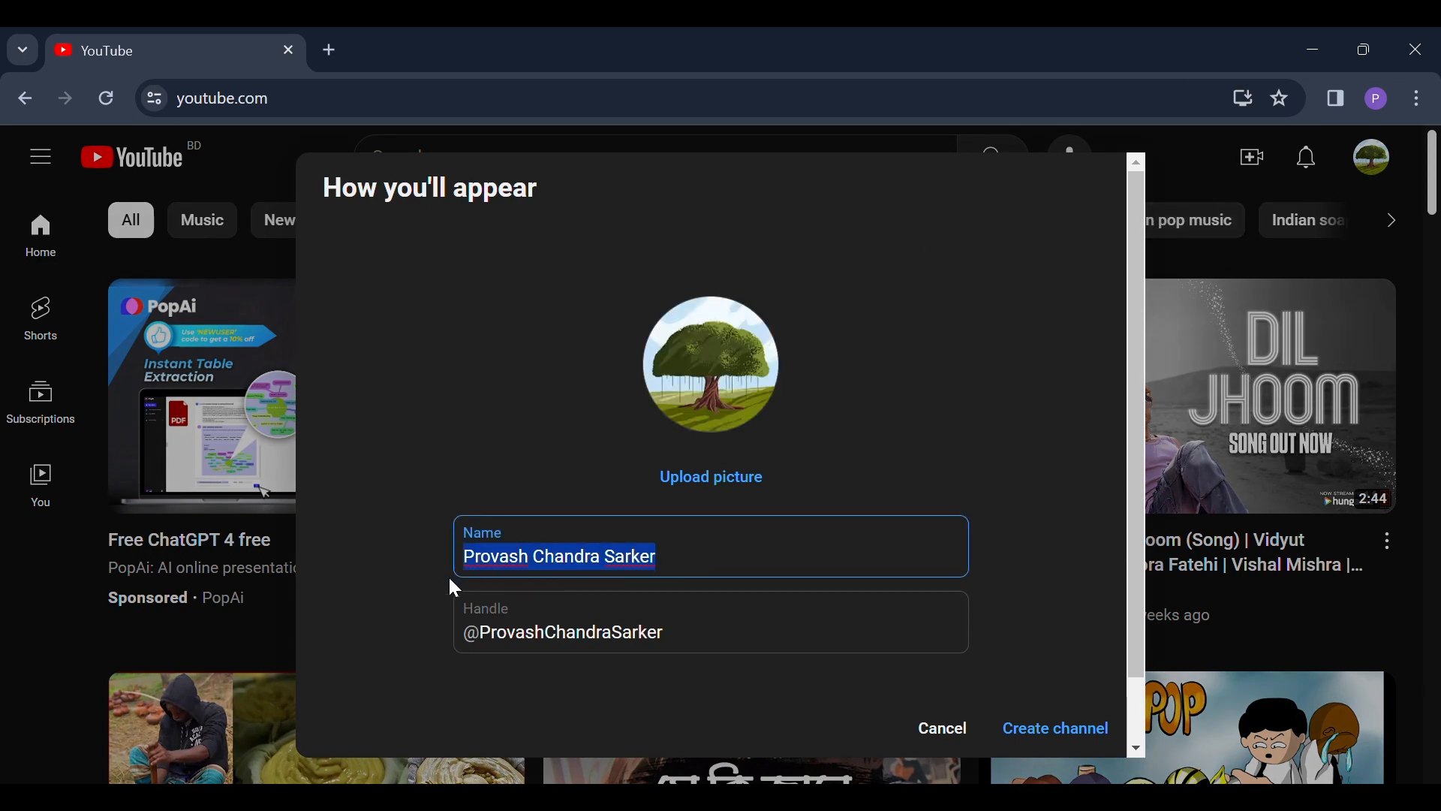
{"action": "key", "text": "BackSpace"}
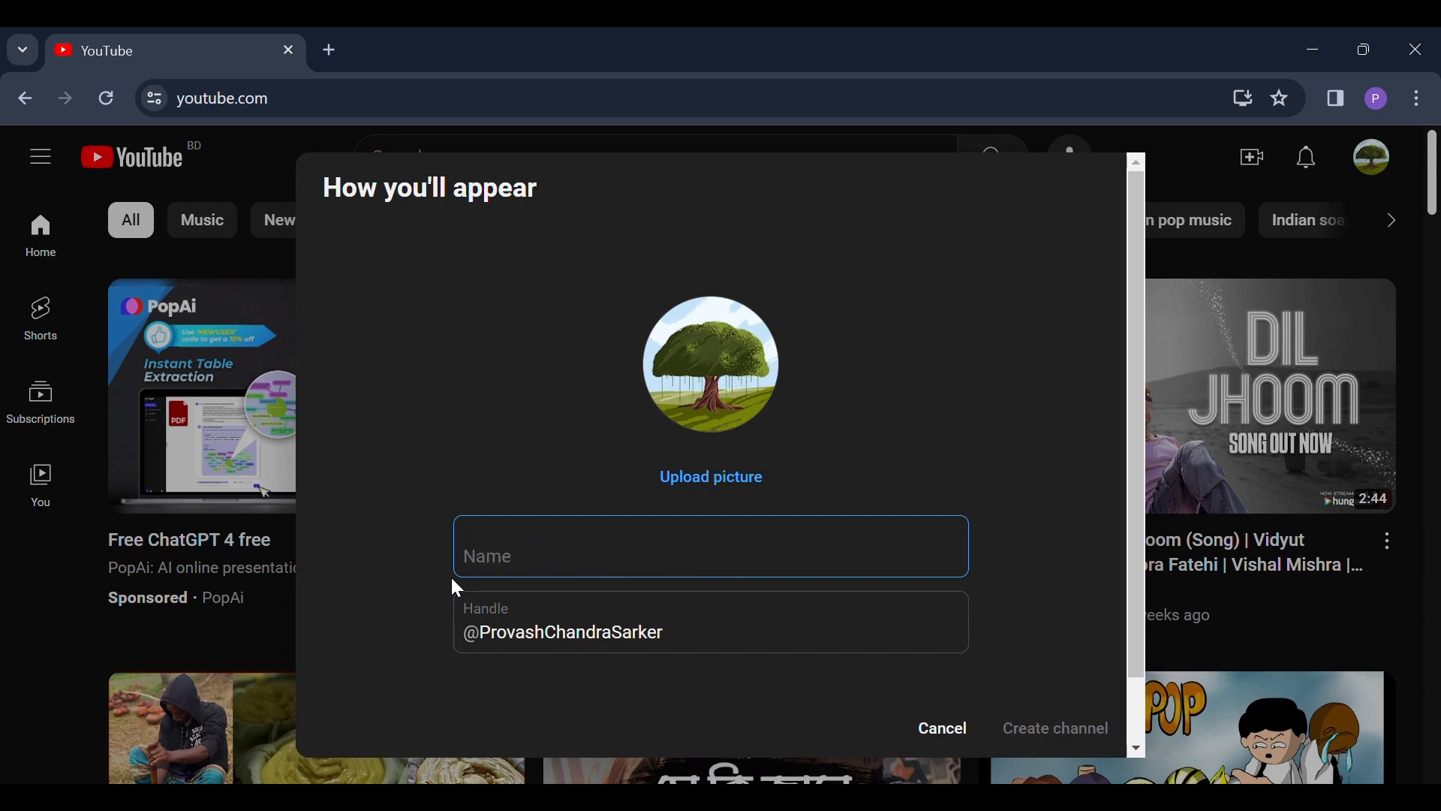
{"action": "type", "text": "t"}
{"action": "key", "text": "BackSpace"}
{"action": "type", "text": "T"}
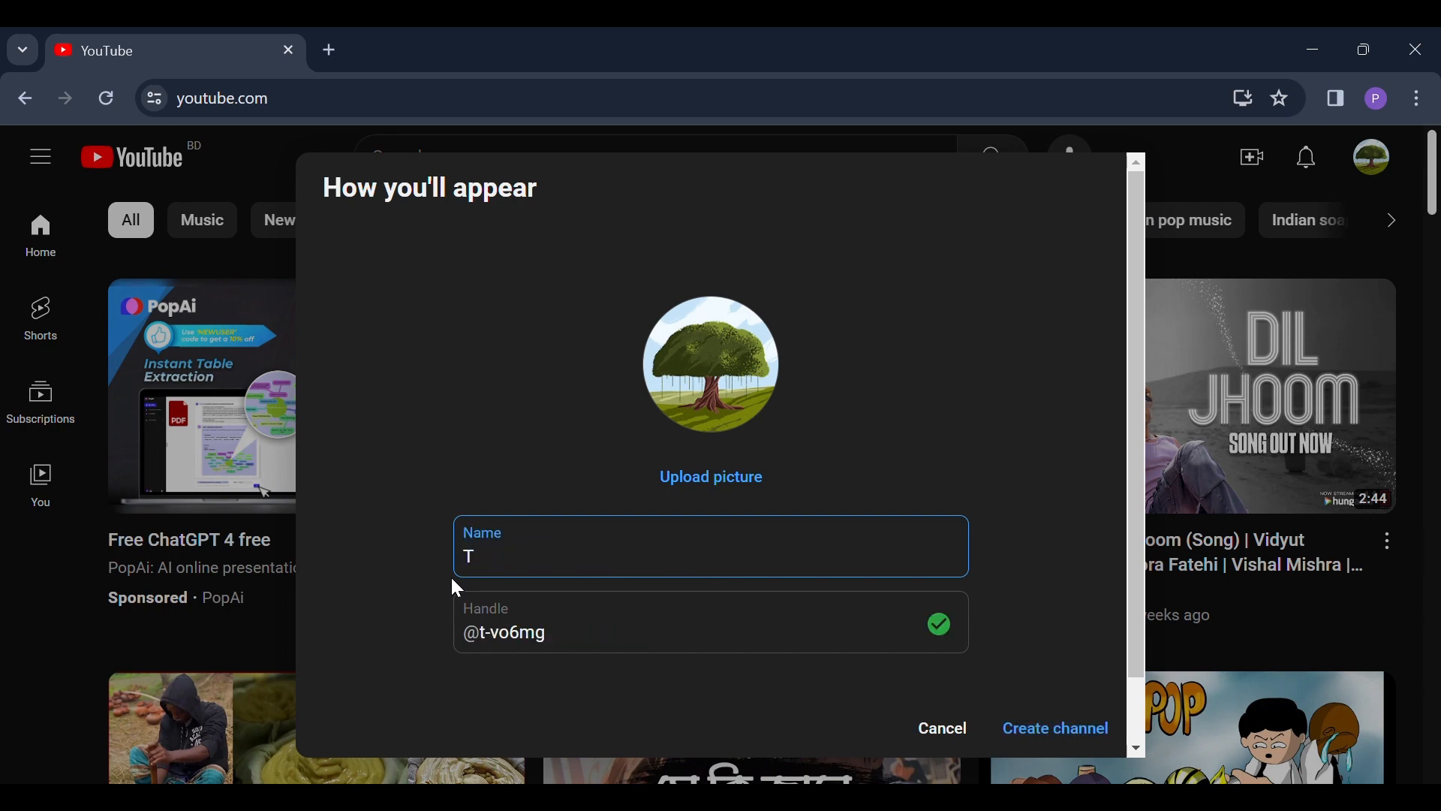
{"action": "type", "text": "ech Too"}
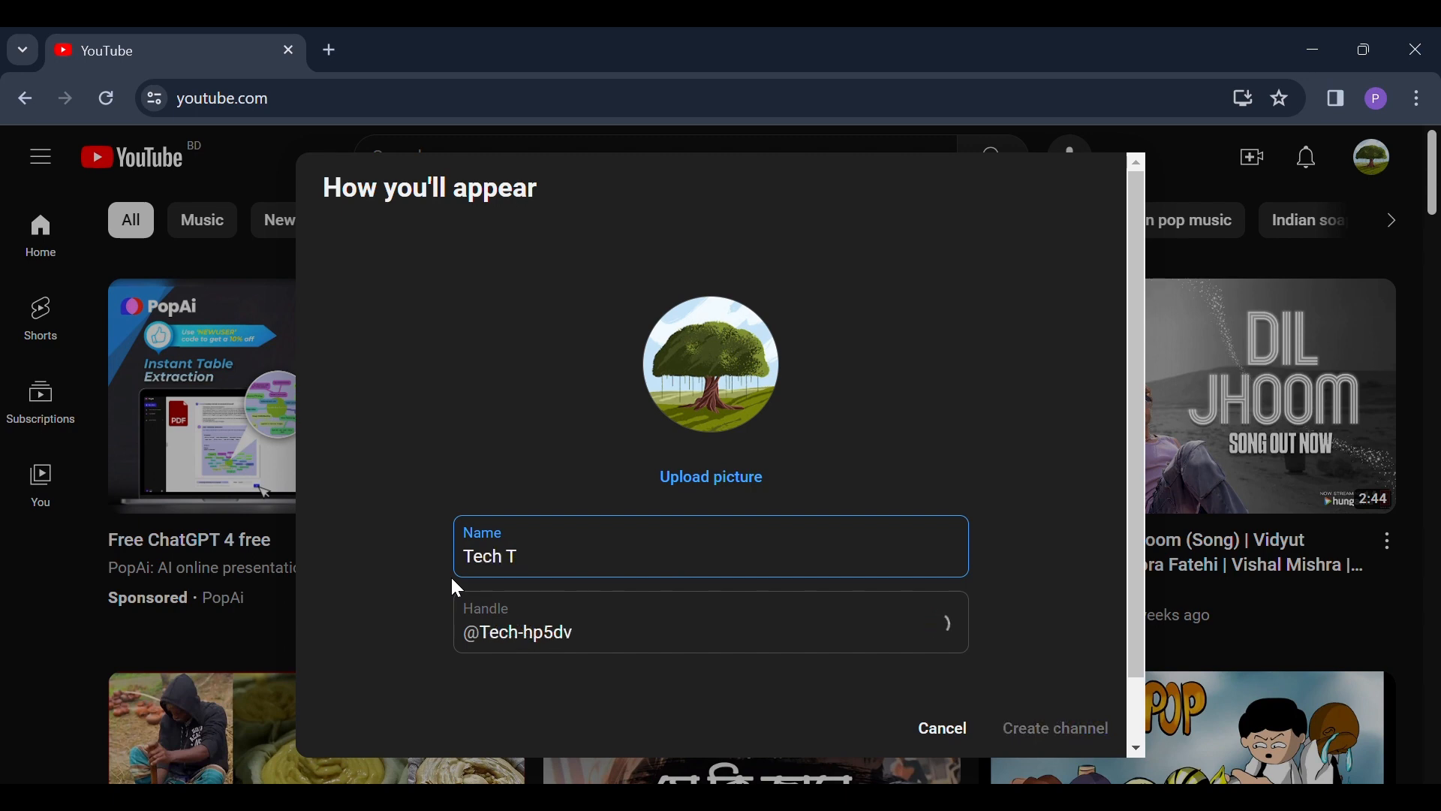
{"action": "type", "text": "l"}
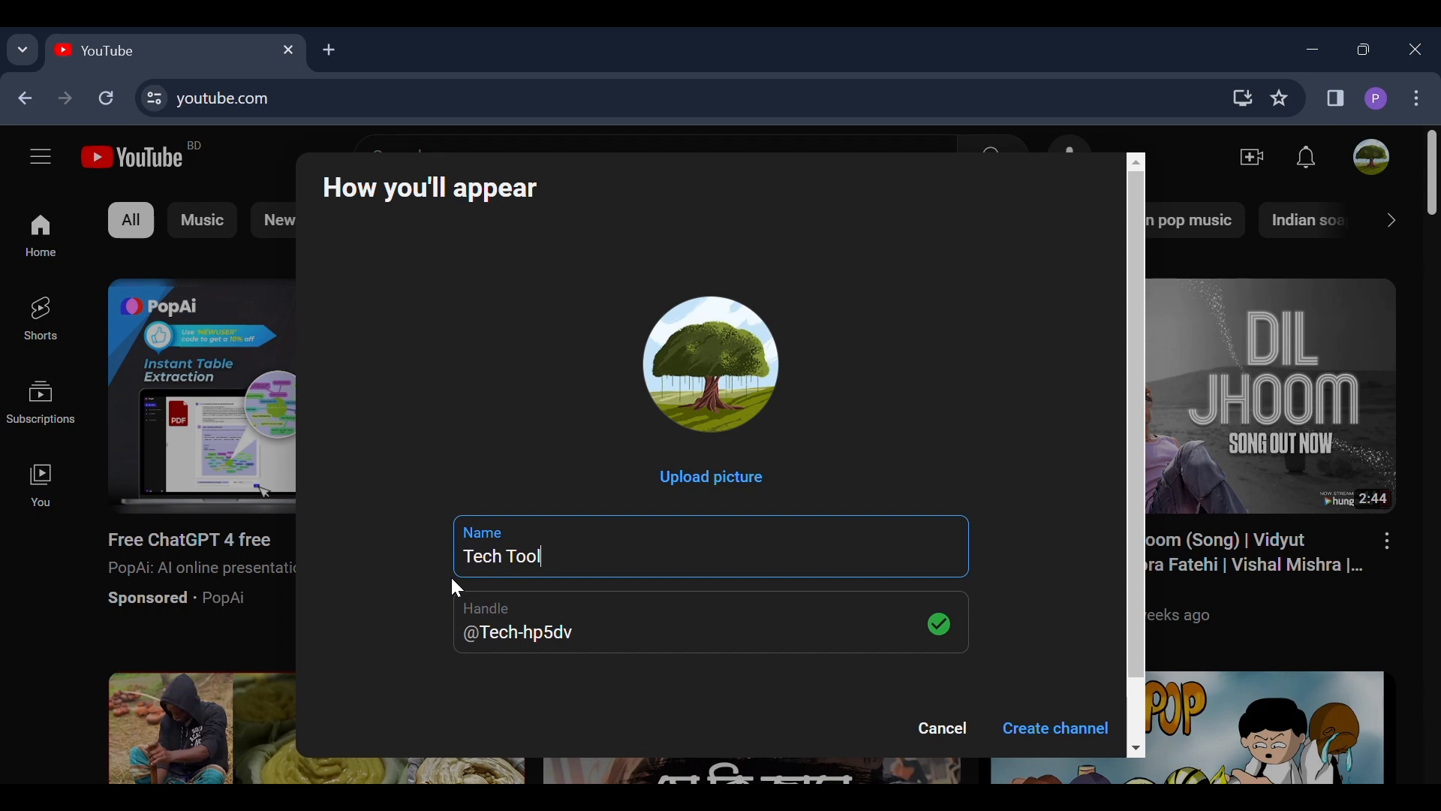
{"action": "type", "text": "box"}
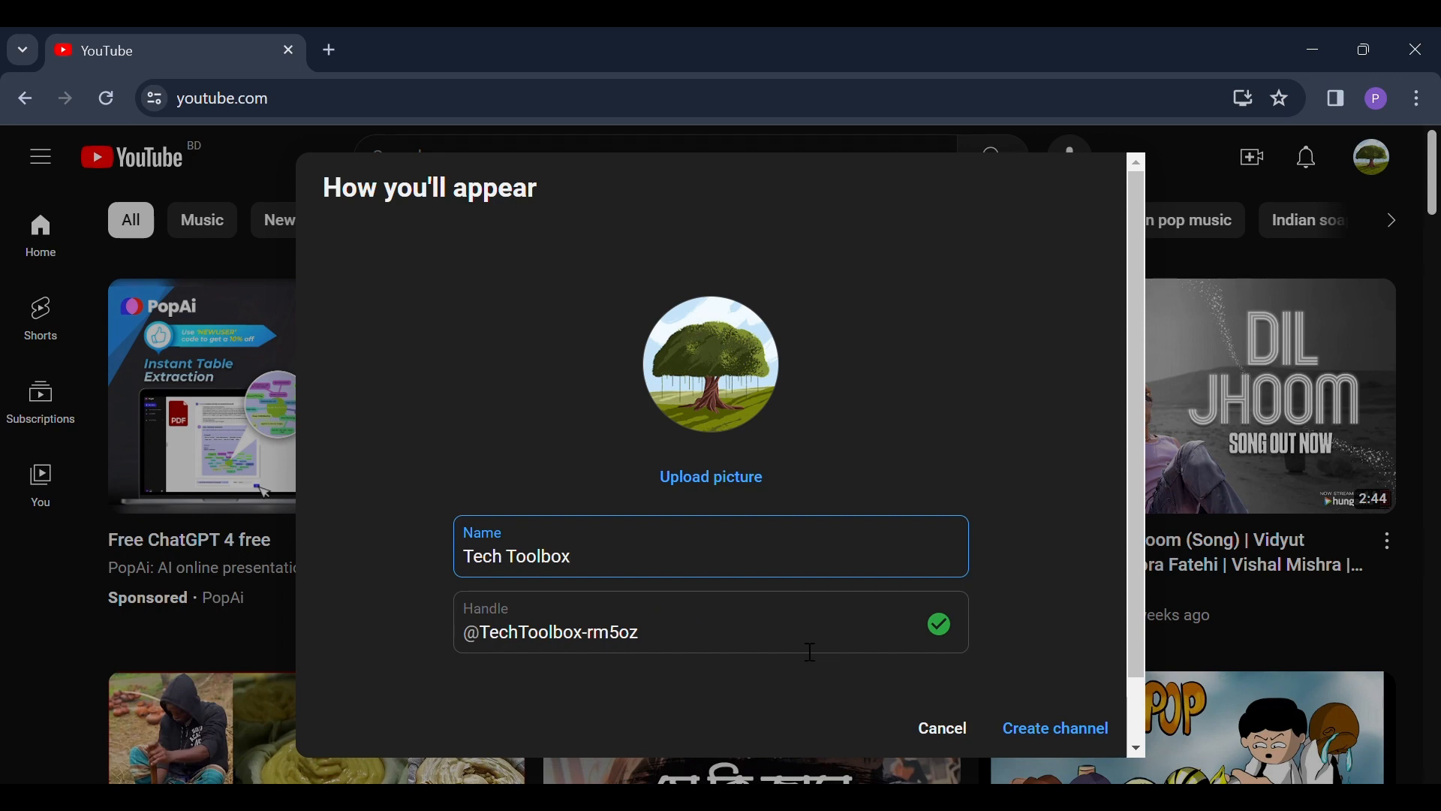
{"action": "left_click", "coordinate": [1064, 726]}
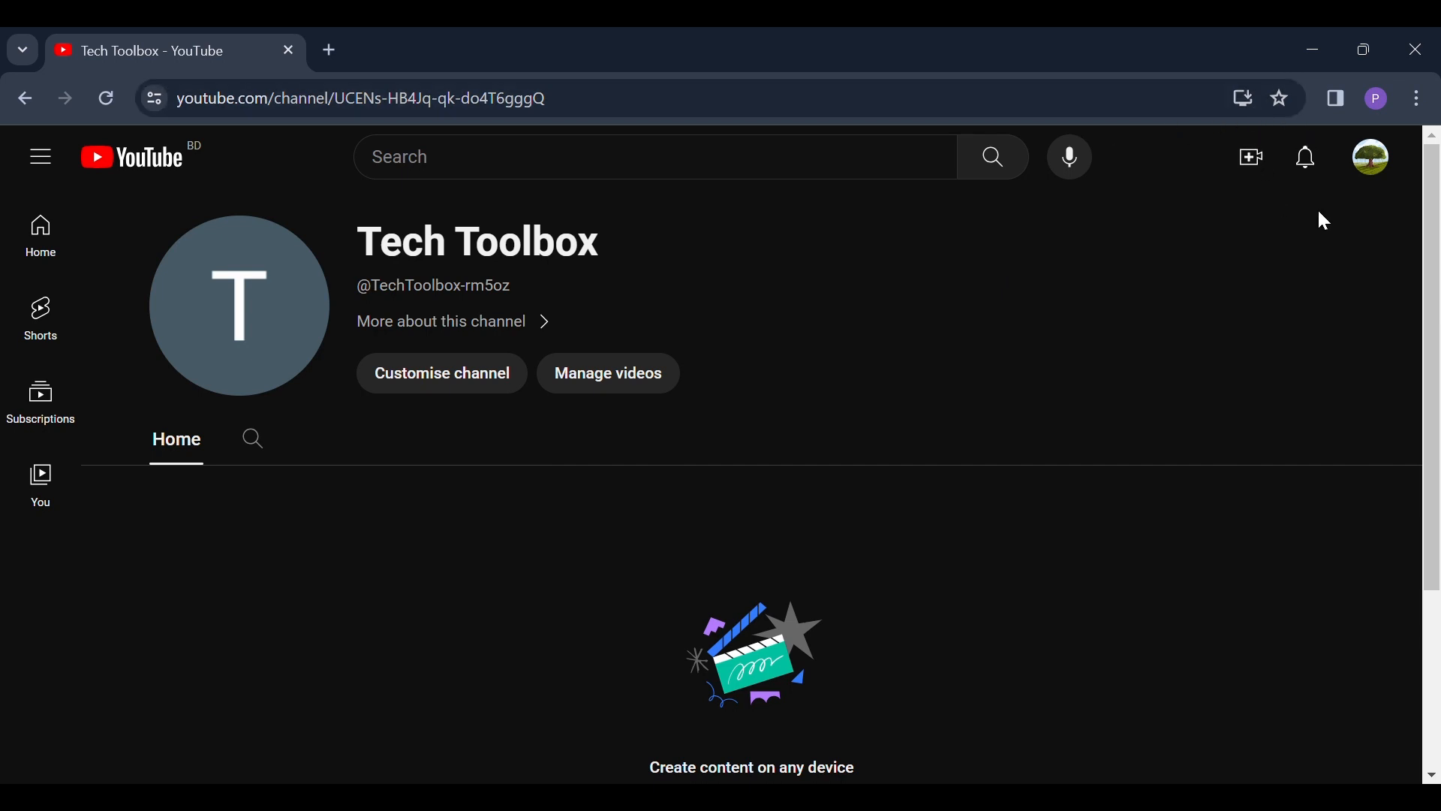
Open YouTube Studio for the Tech Toolbox channel and dismiss the welcome dialog, dark theme notice and playlists notice.
{"action": "left_click", "coordinate": [1381, 177]}
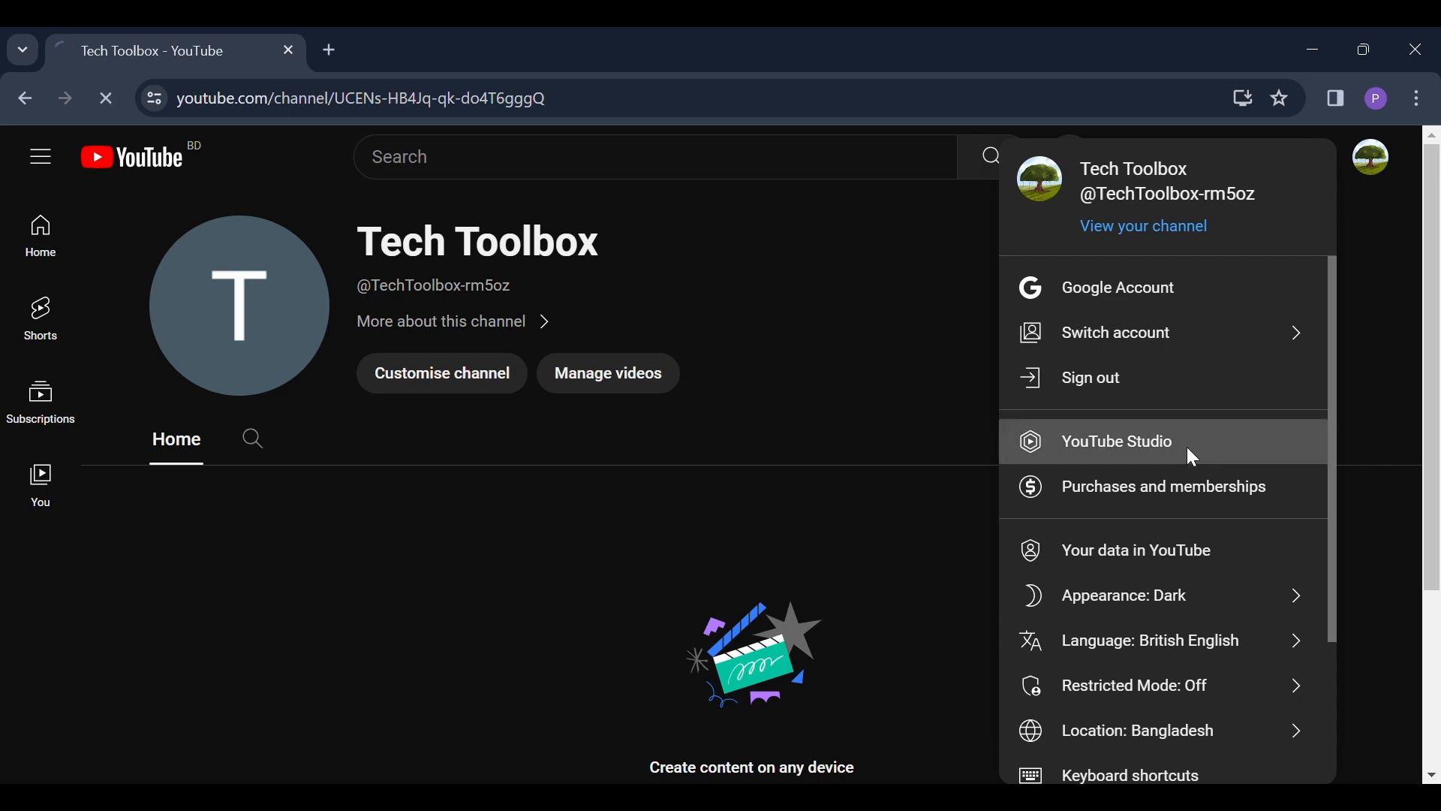
{"action": "left_click", "coordinate": [1193, 449]}
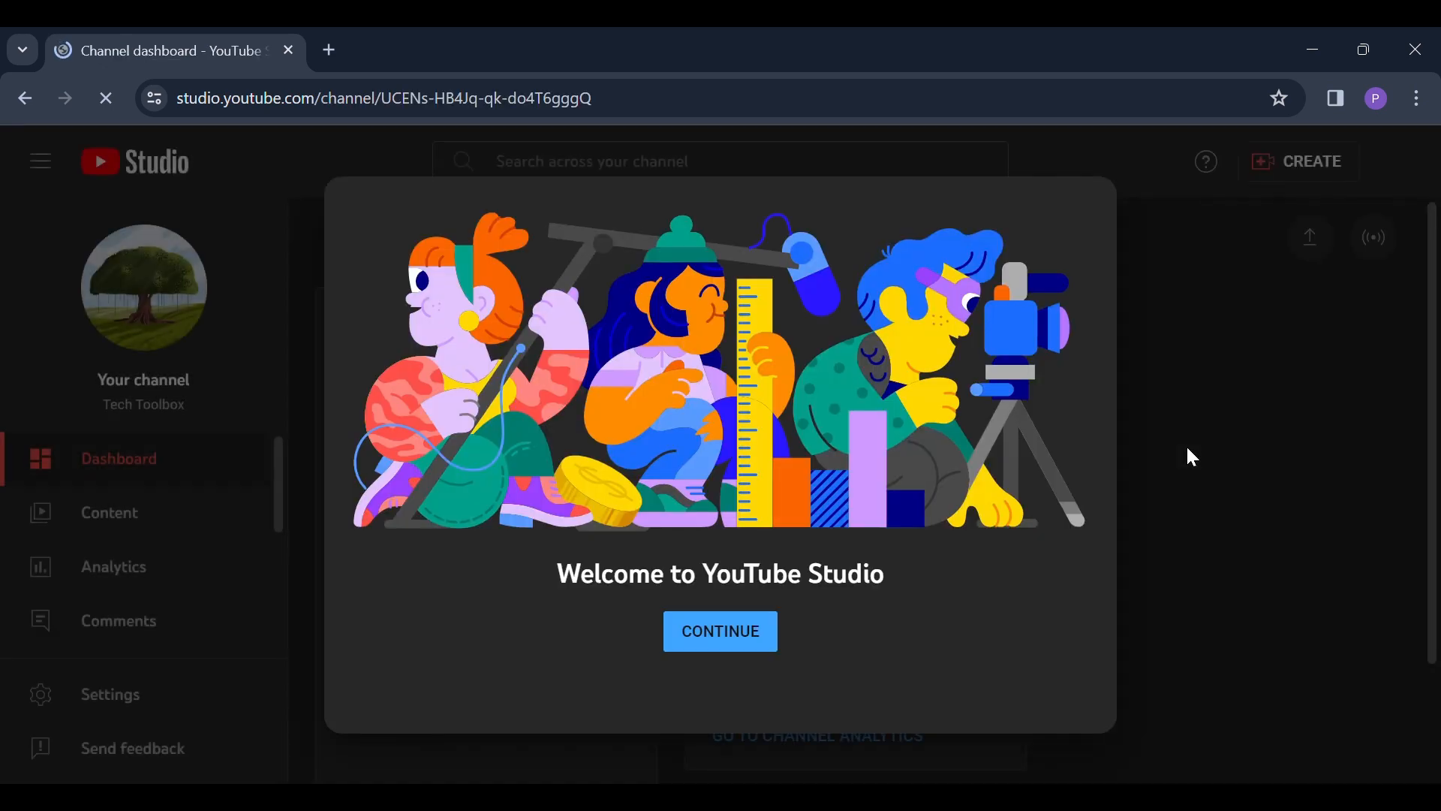
{"action": "left_click", "coordinate": [712, 640]}
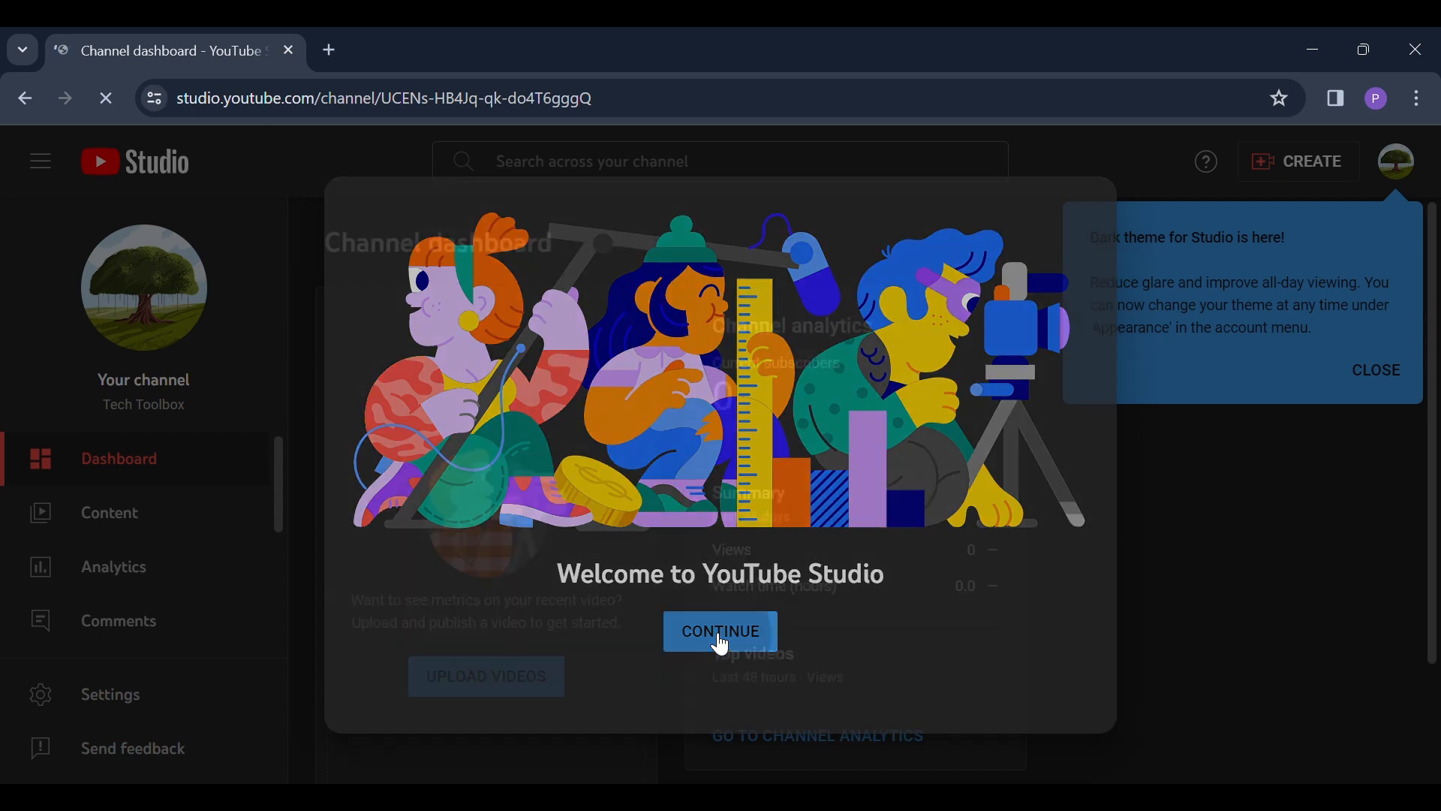
{"action": "left_click", "coordinate": [1378, 372]}
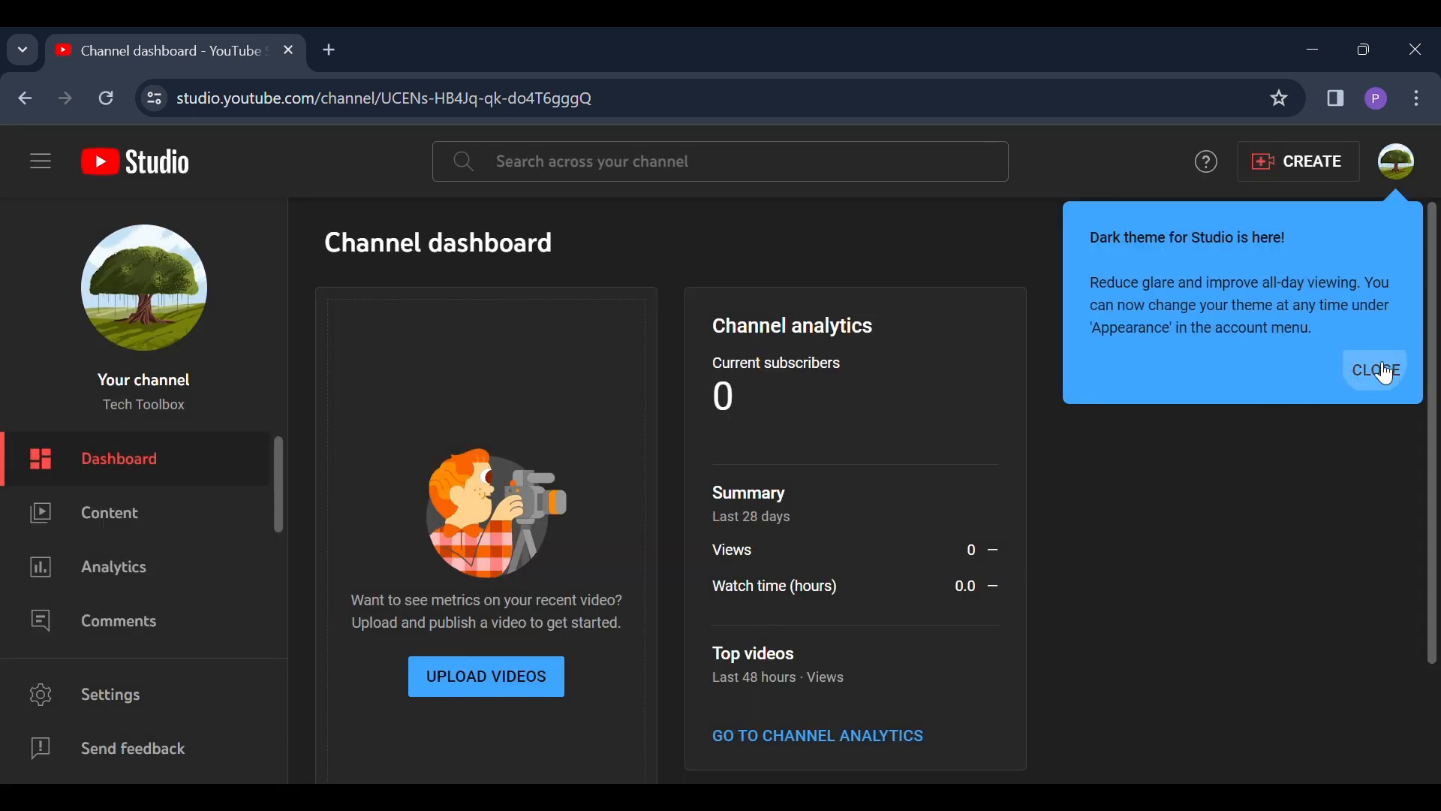
{"action": "scroll", "coordinate": [1202, 489], "scroll_direction": "down", "scroll_amount": 2}
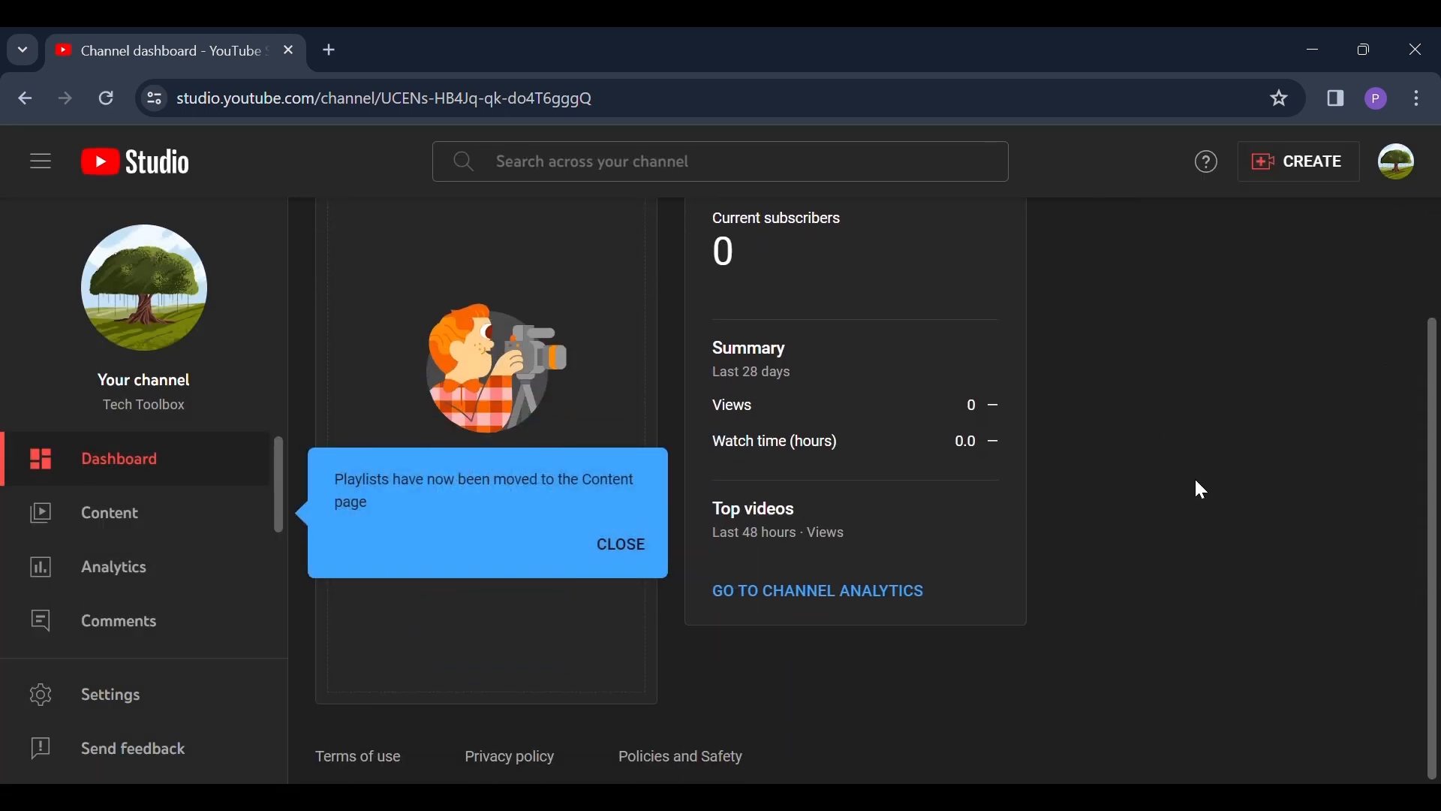
{"action": "left_click", "coordinate": [637, 548]}
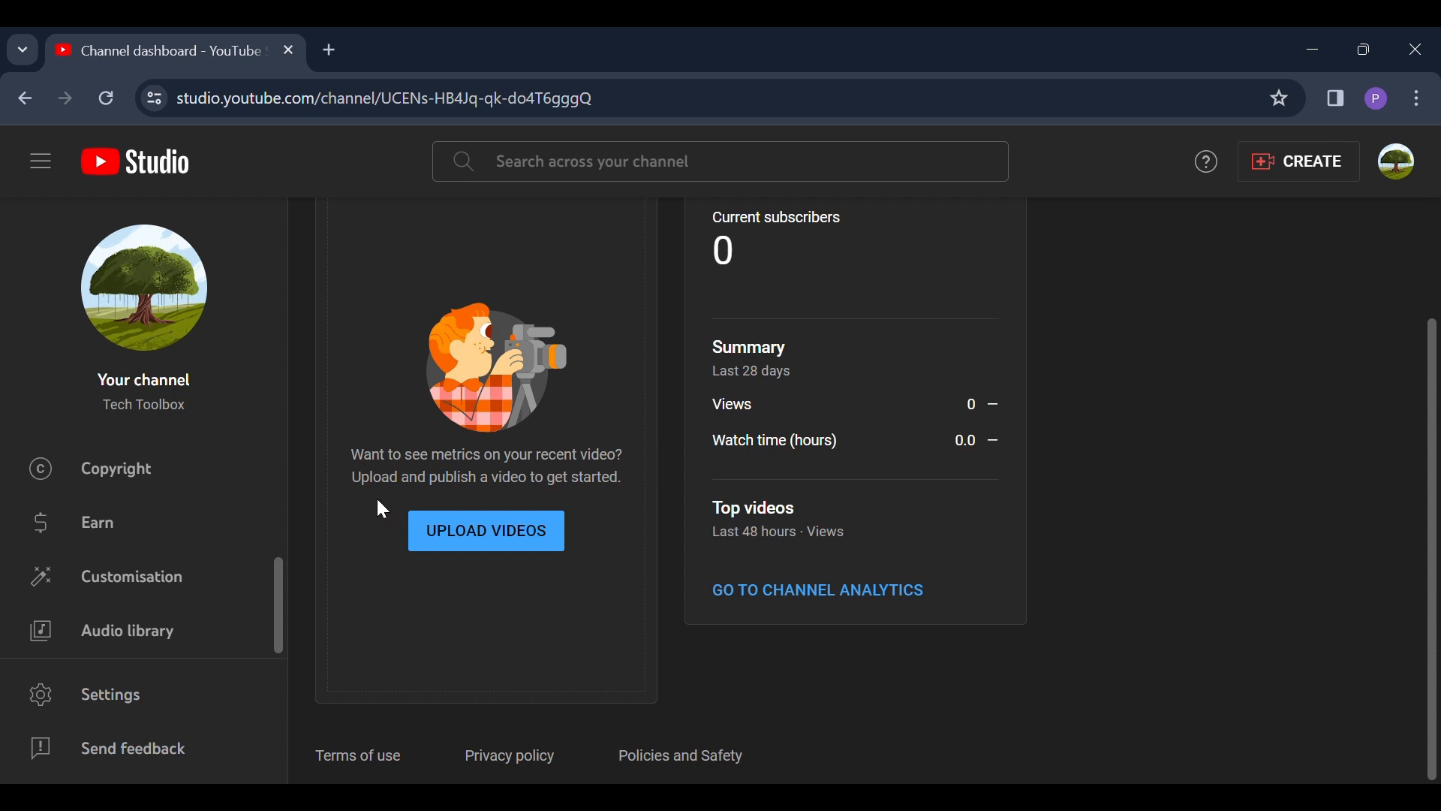
Go from the channel's advanced settings in Studio to YouTube account management and open the form for a new channel.
{"action": "left_click", "coordinate": [152, 703]}
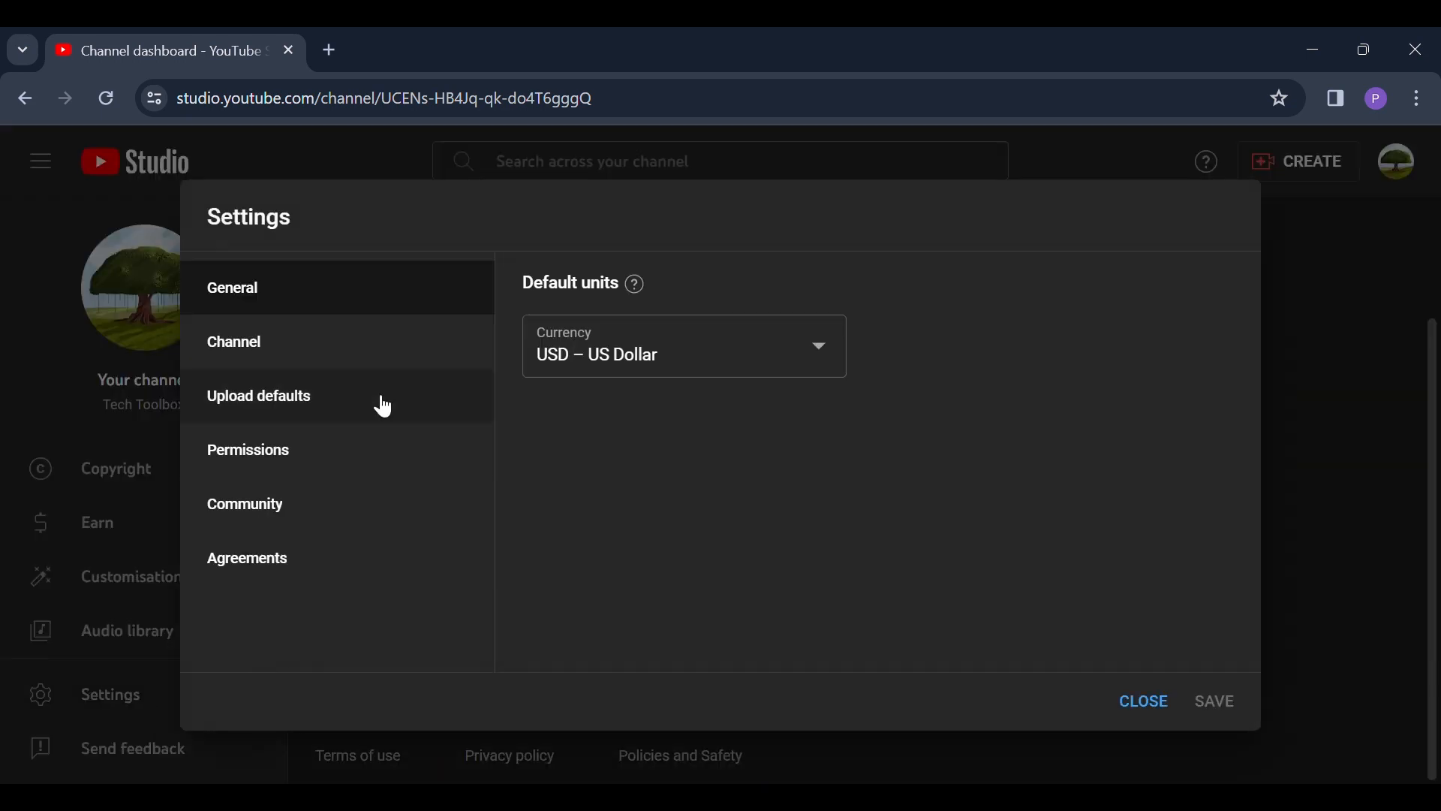
{"action": "left_click", "coordinate": [273, 355]}
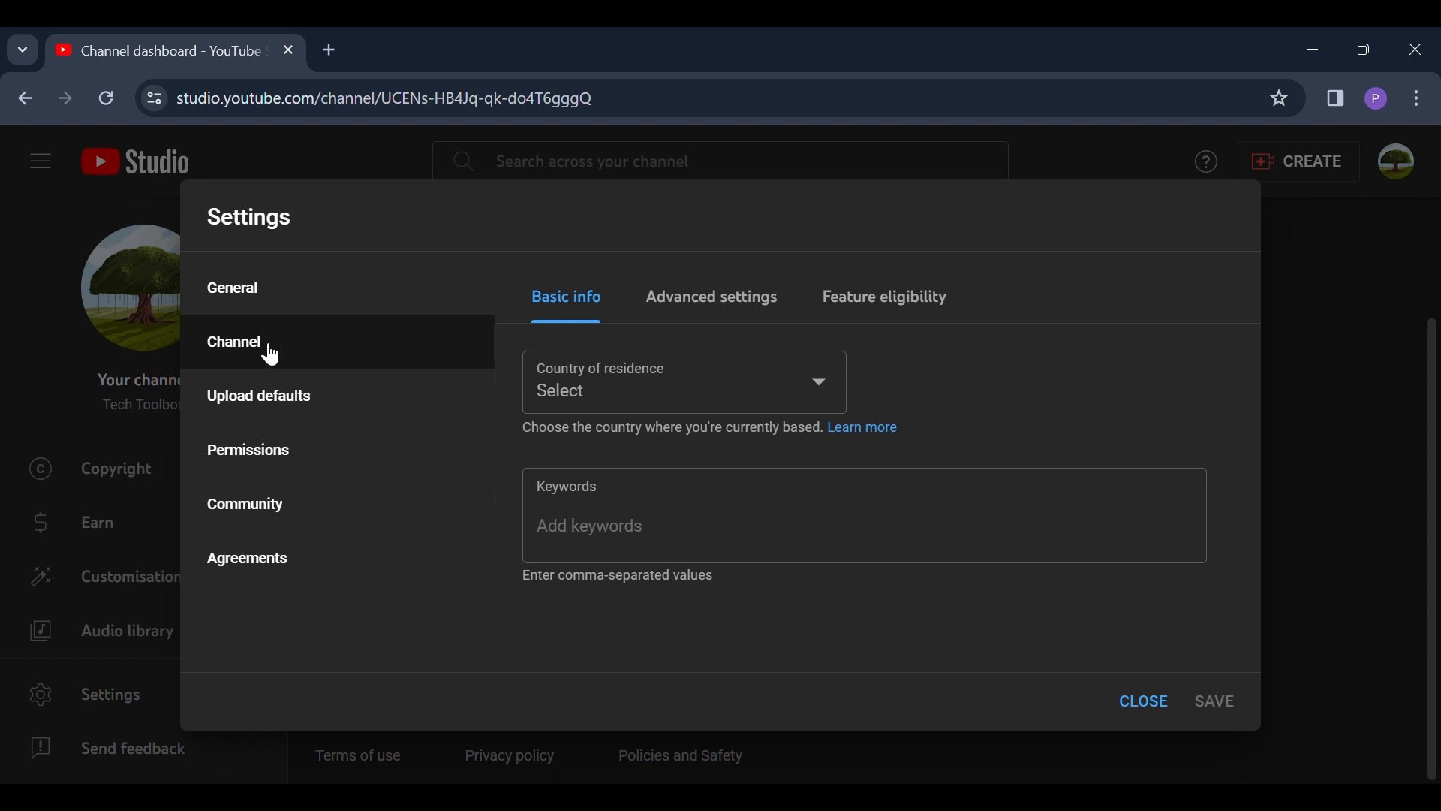
{"action": "left_click", "coordinate": [745, 307]}
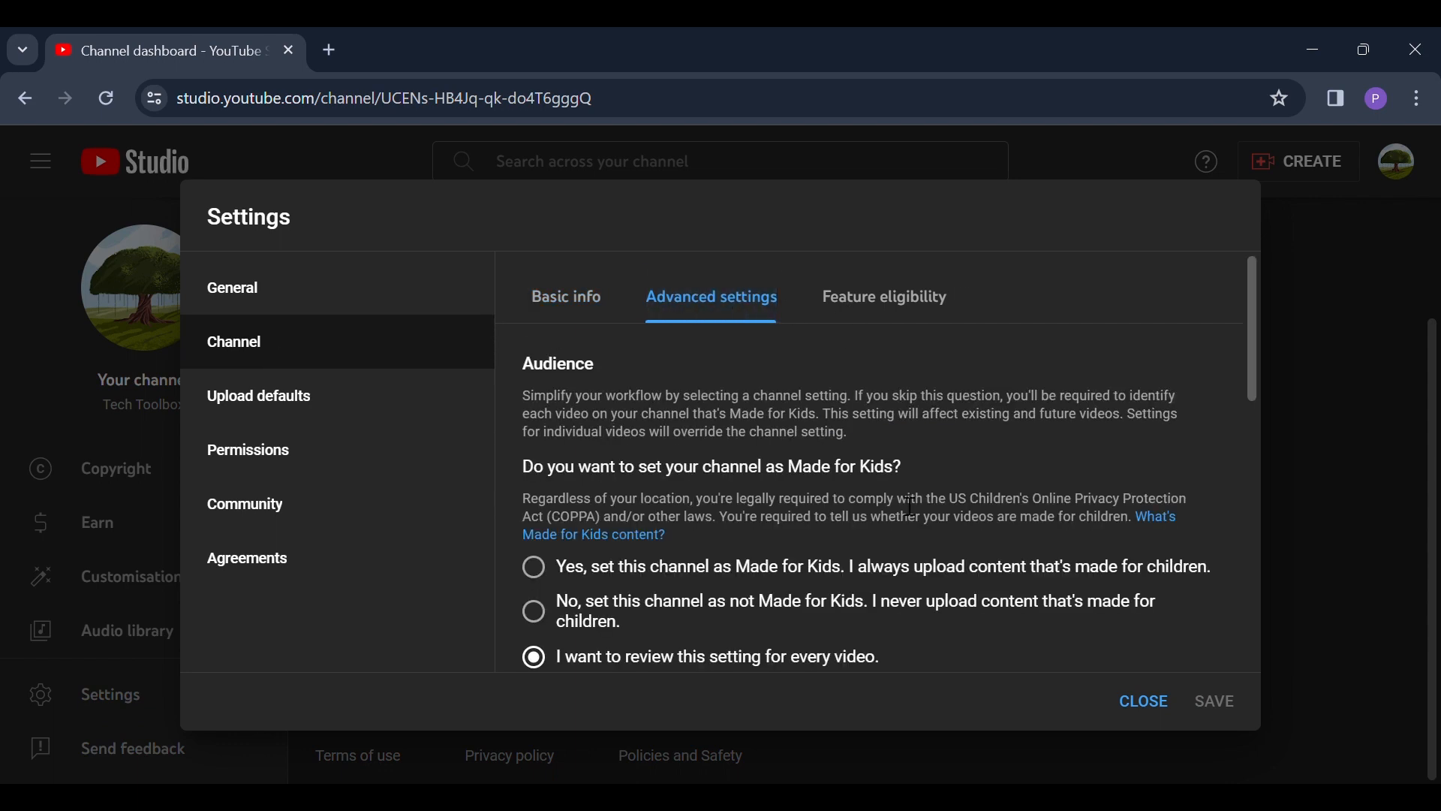
{"action": "scroll", "coordinate": [909, 503], "scroll_direction": "down", "scroll_amount": 15}
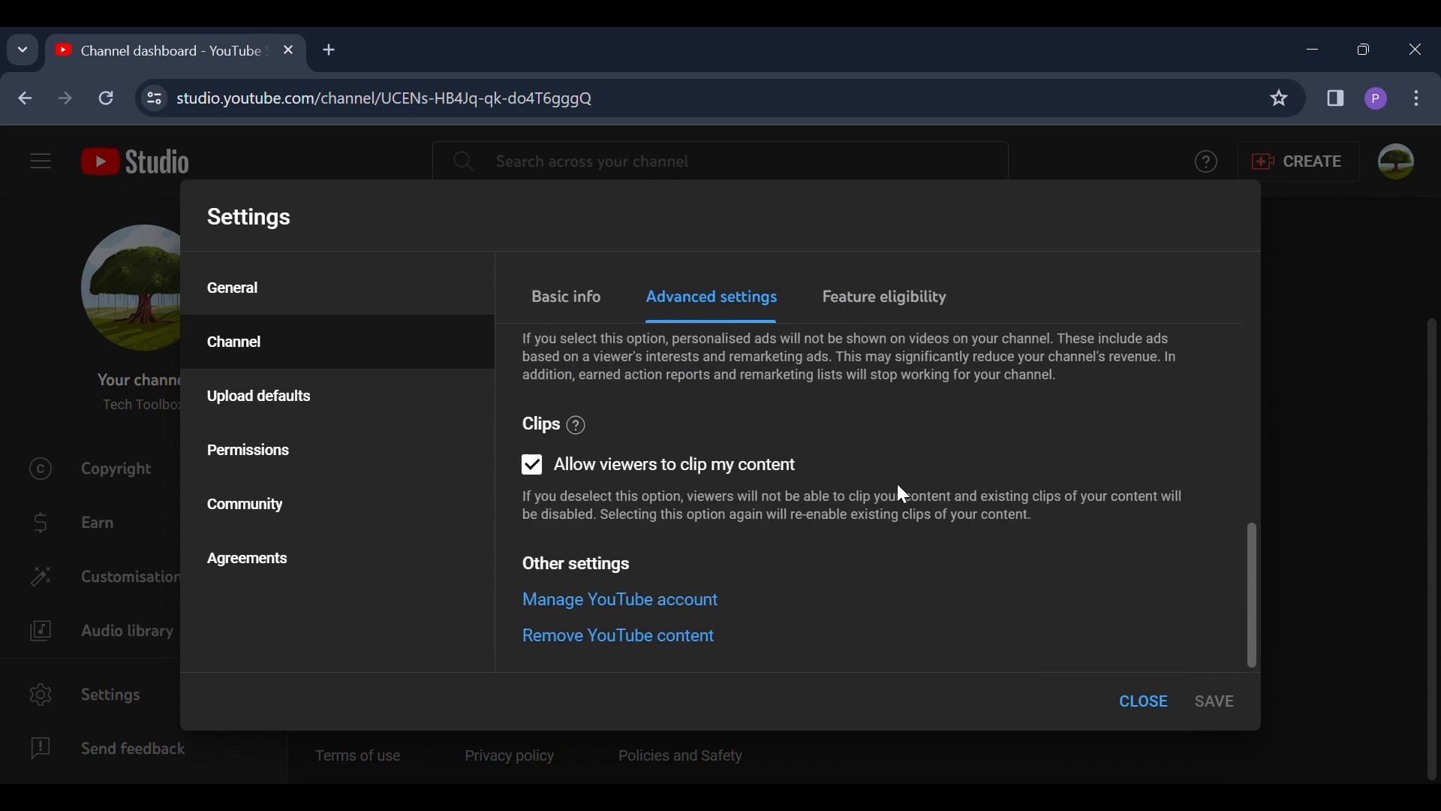
{"action": "left_click", "coordinate": [635, 601]}
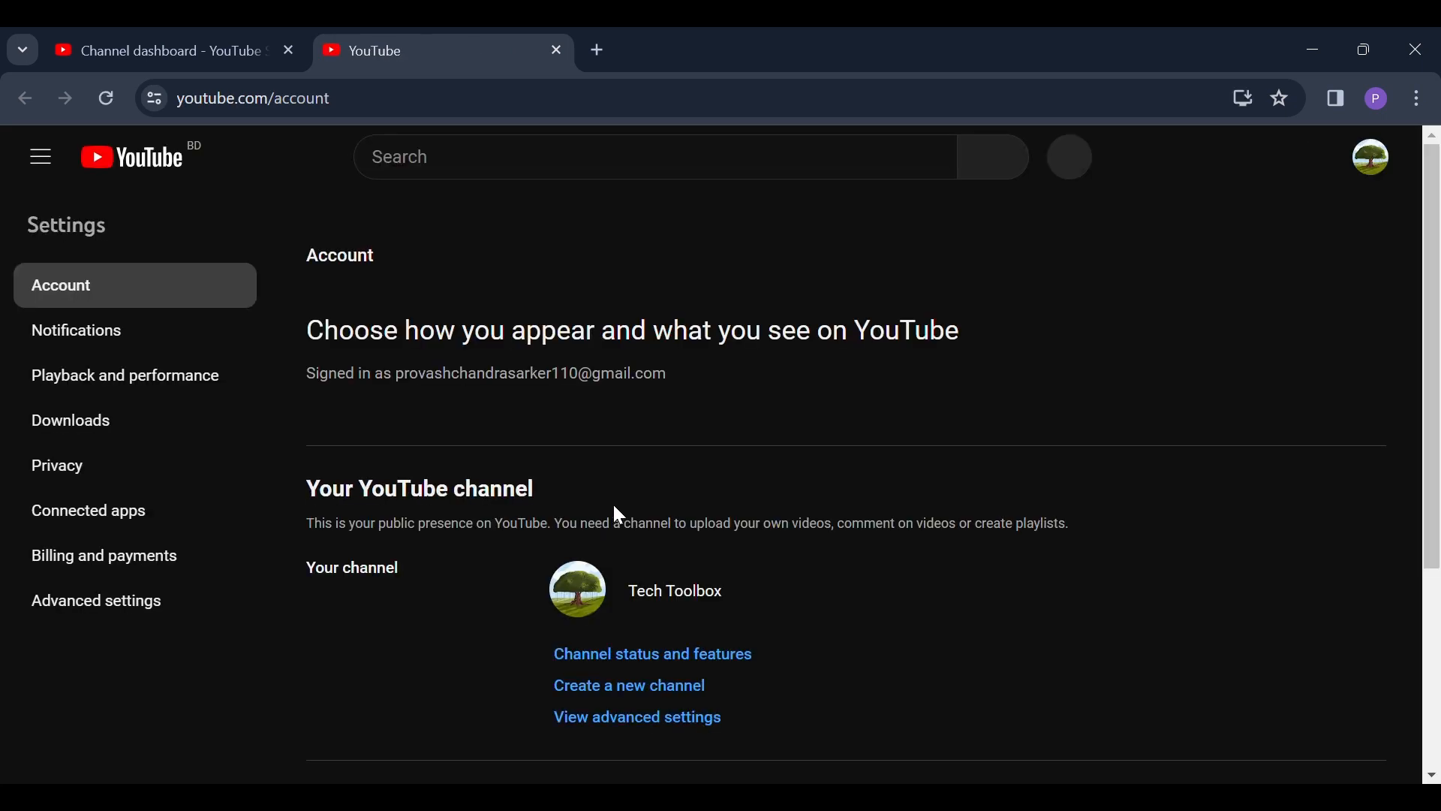
{"action": "scroll", "coordinate": [919, 497], "scroll_direction": "down", "scroll_amount": 4}
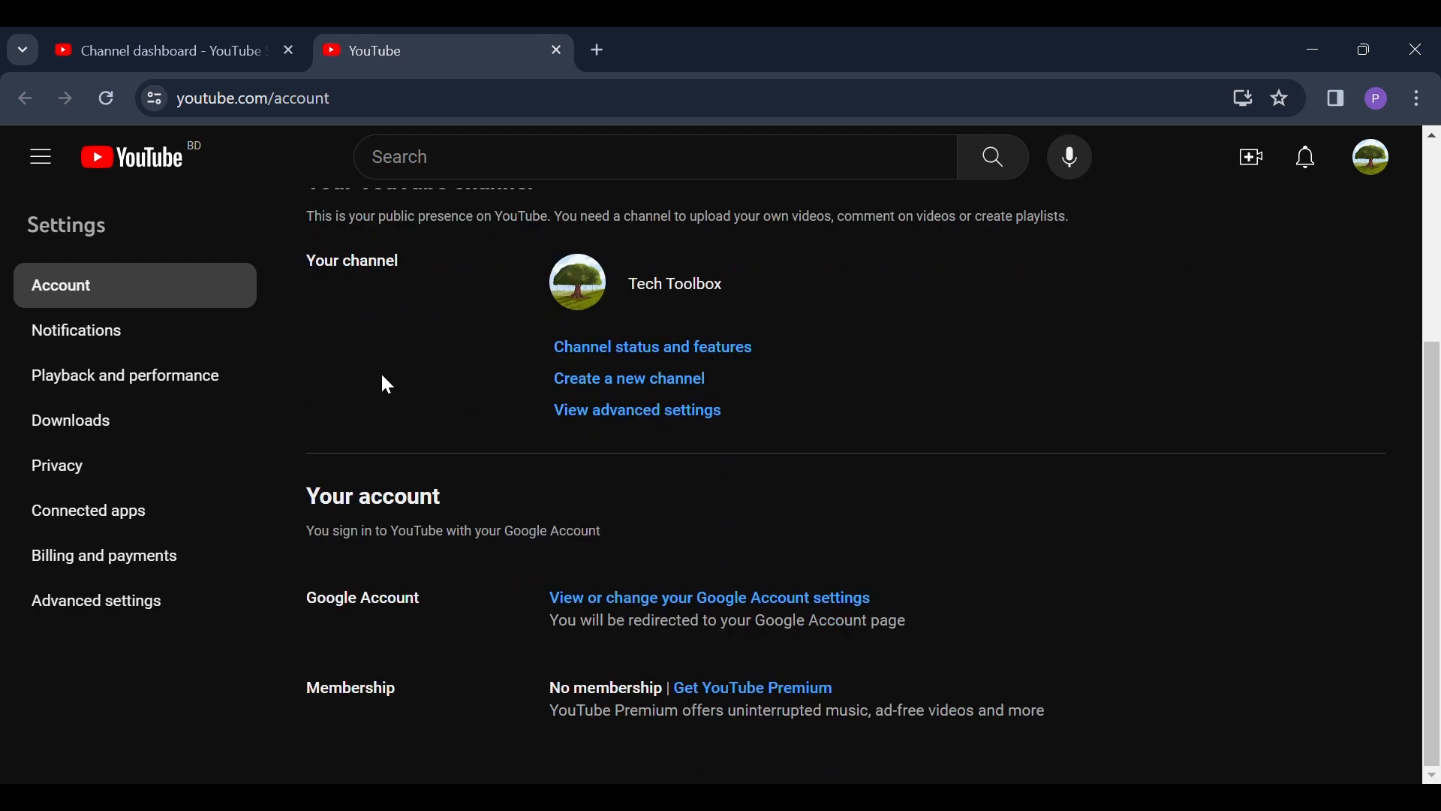
{"action": "left_click", "coordinate": [627, 391]}
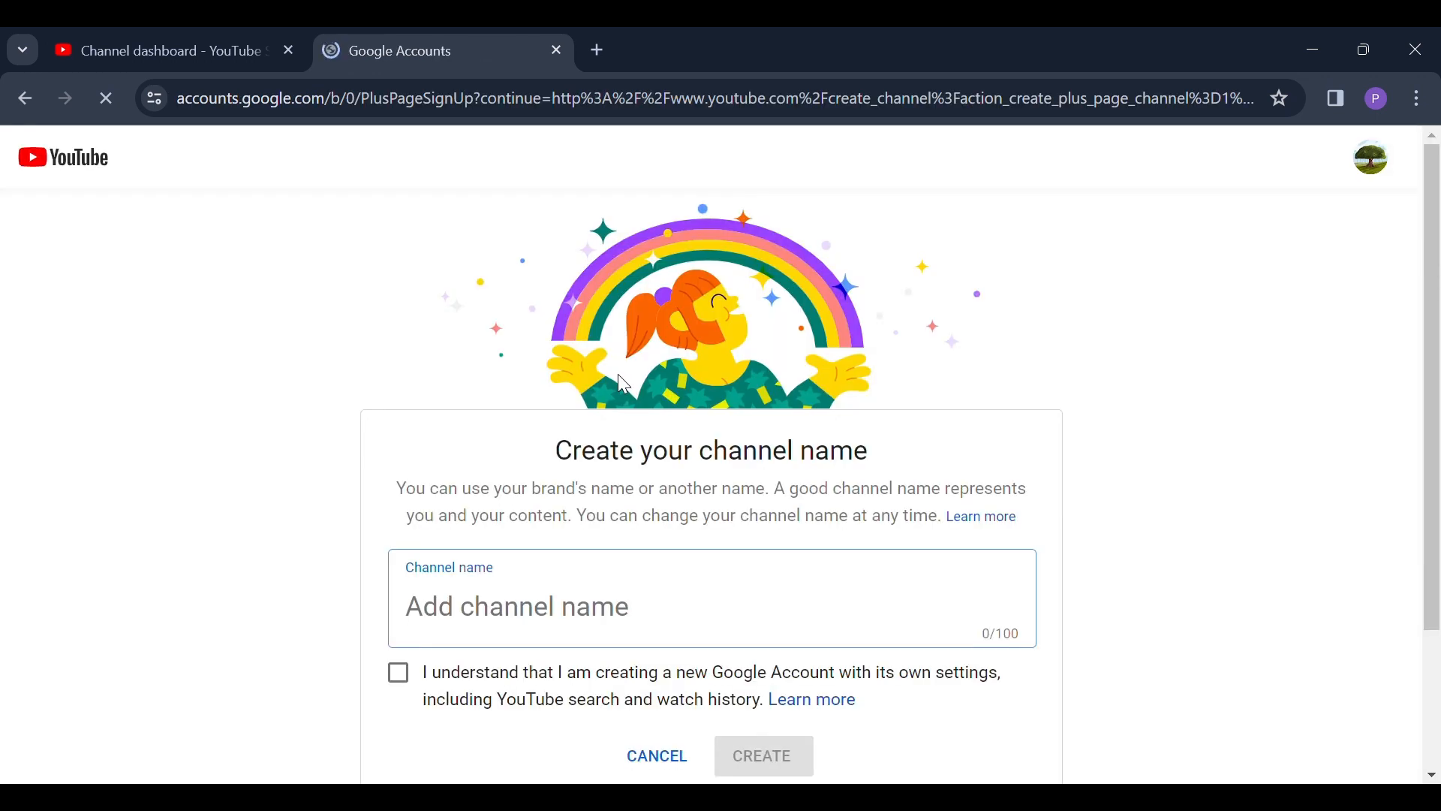
Name the new channel Tech Toolbox, accept the new Google Account acknowledgement and submit its creation.
{"action": "scroll", "coordinate": [871, 446], "scroll_direction": "down", "scroll_amount": 3}
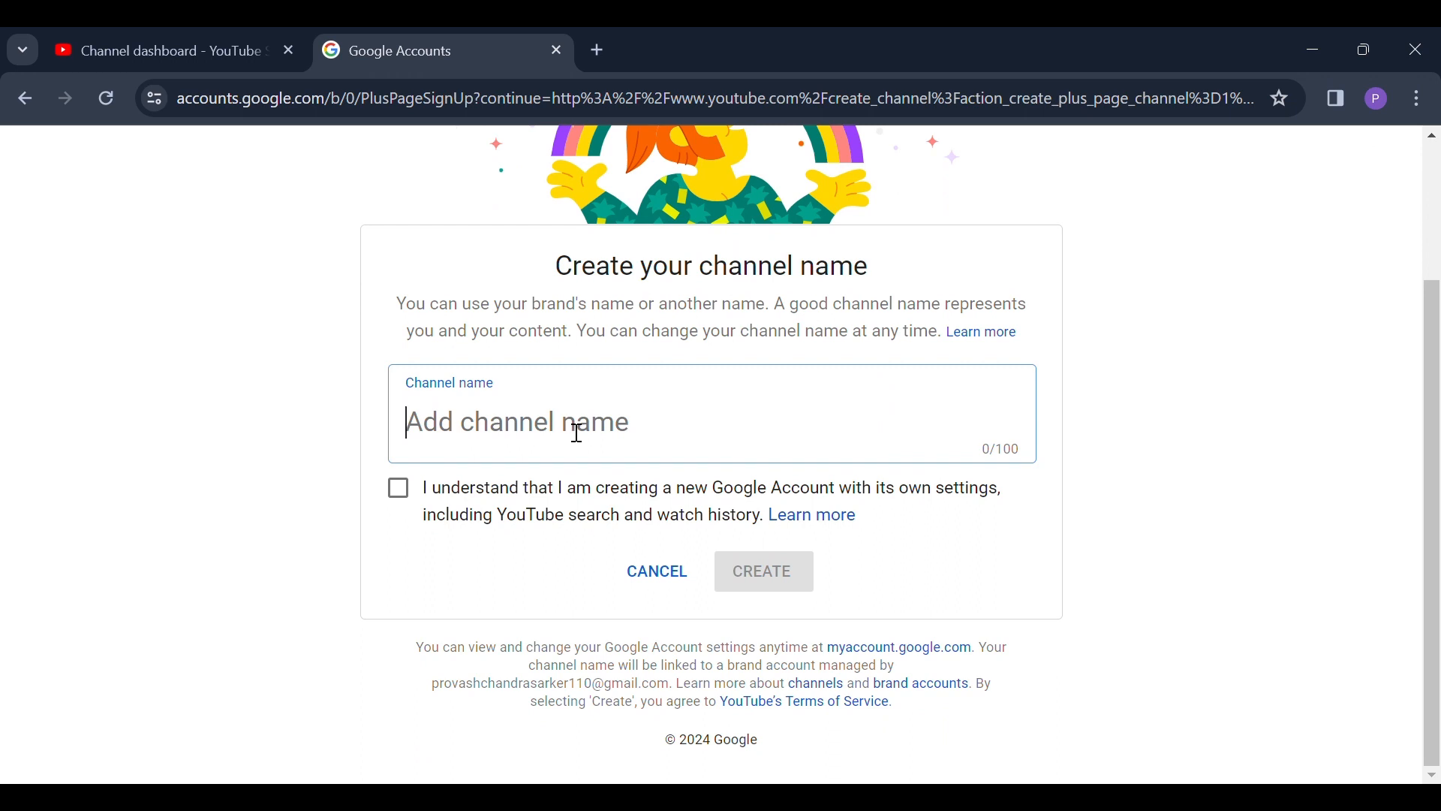
{"action": "type", "text": "Tool"}
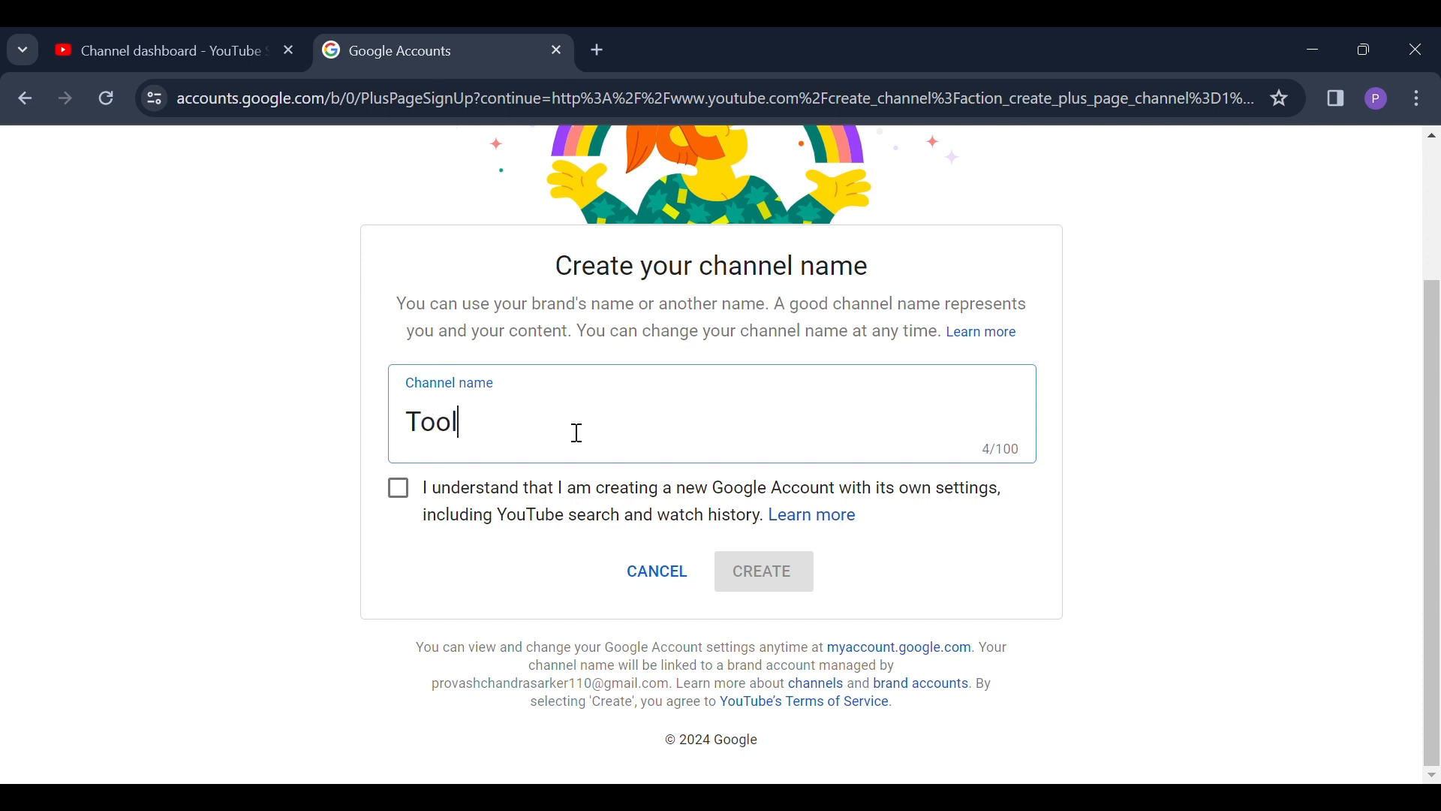
{"action": "key", "text": "BackSpace"}
{"action": "key", "text": "BackSpace"}
{"action": "key", "text": "BackSpace"}
{"action": "type", "text": "c"}
{"action": "key", "text": "BackSpace"}
{"action": "type", "text": "ech Toolbo"}
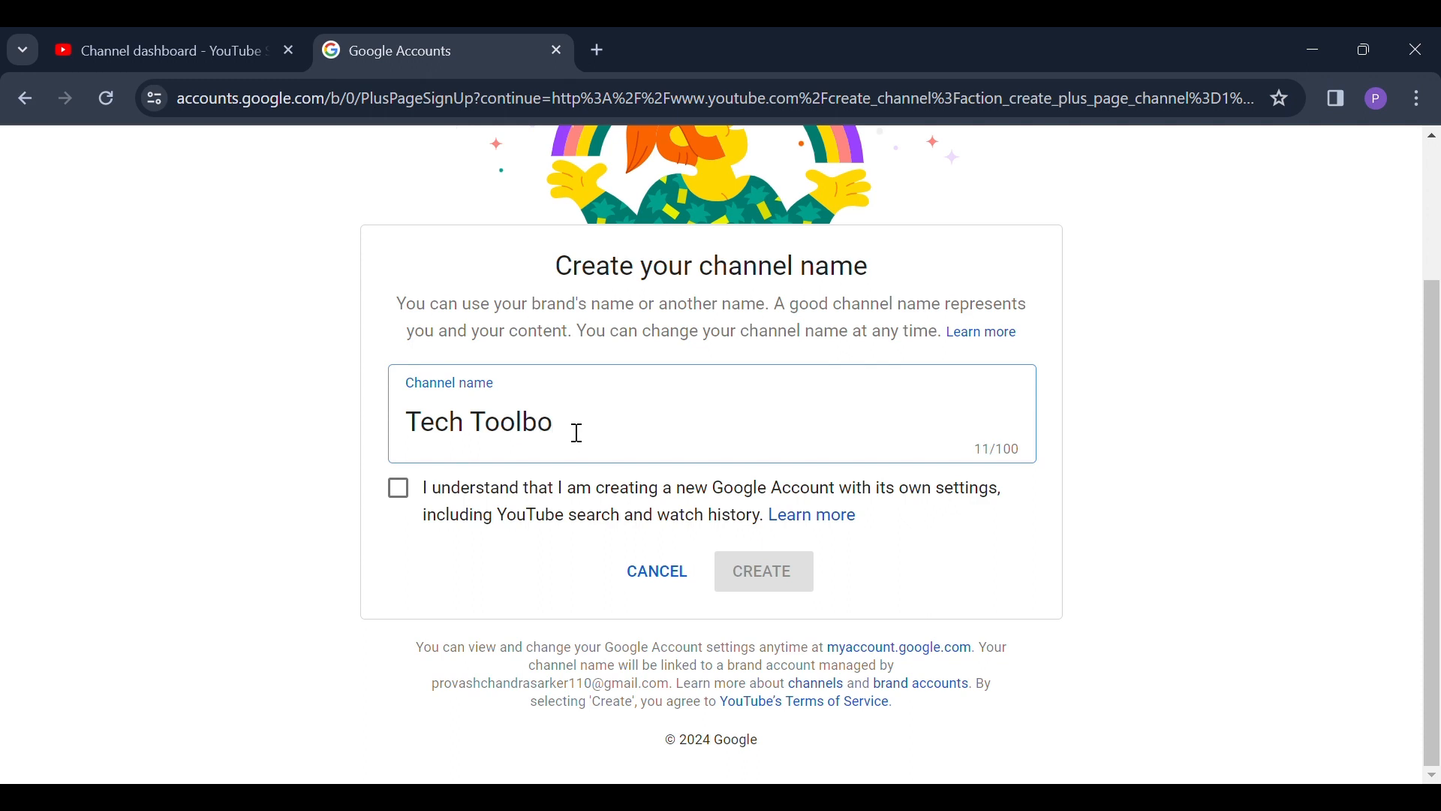
{"action": "type", "text": "x"}
{"action": "left_click", "coordinate": [406, 498]}
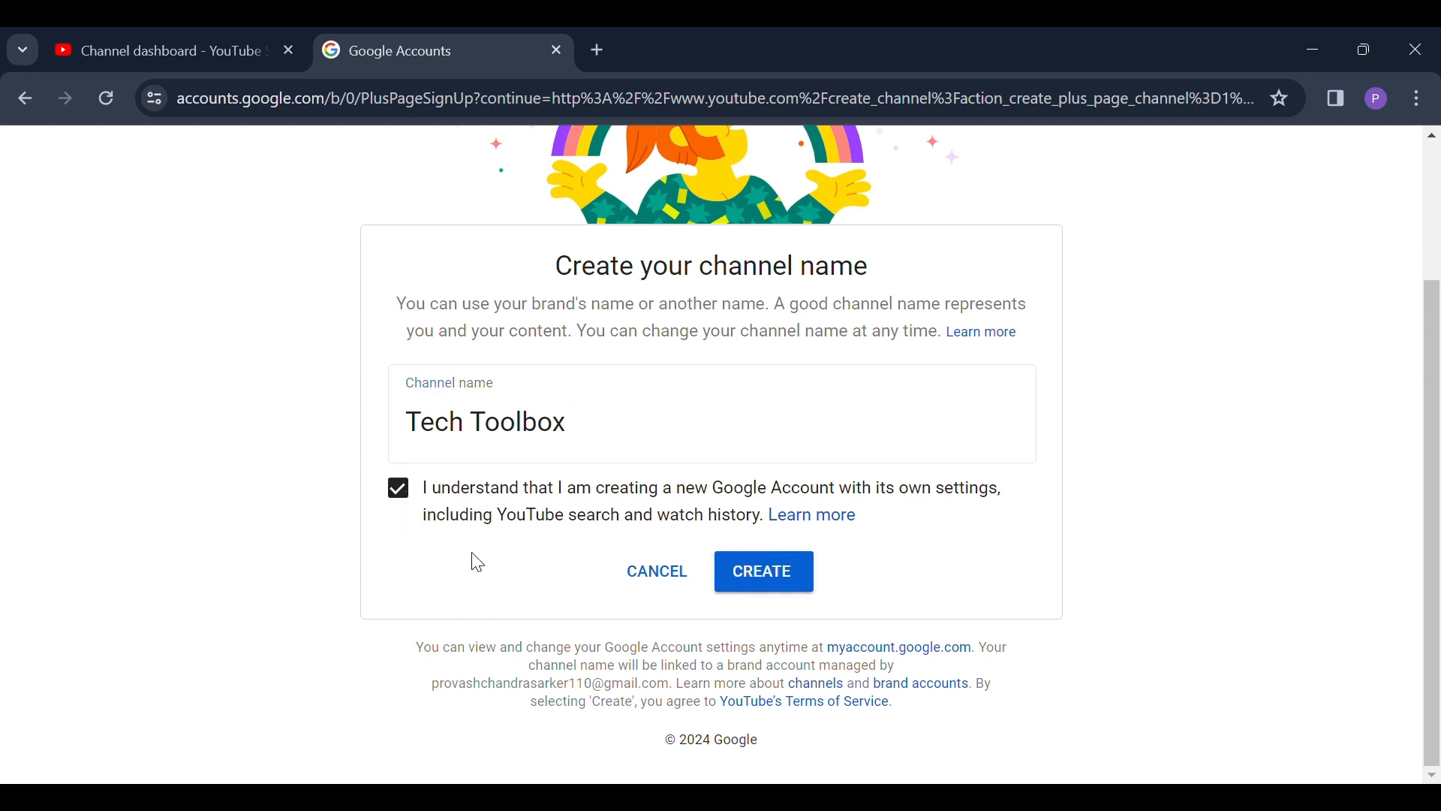
{"action": "left_click", "coordinate": [771, 586]}
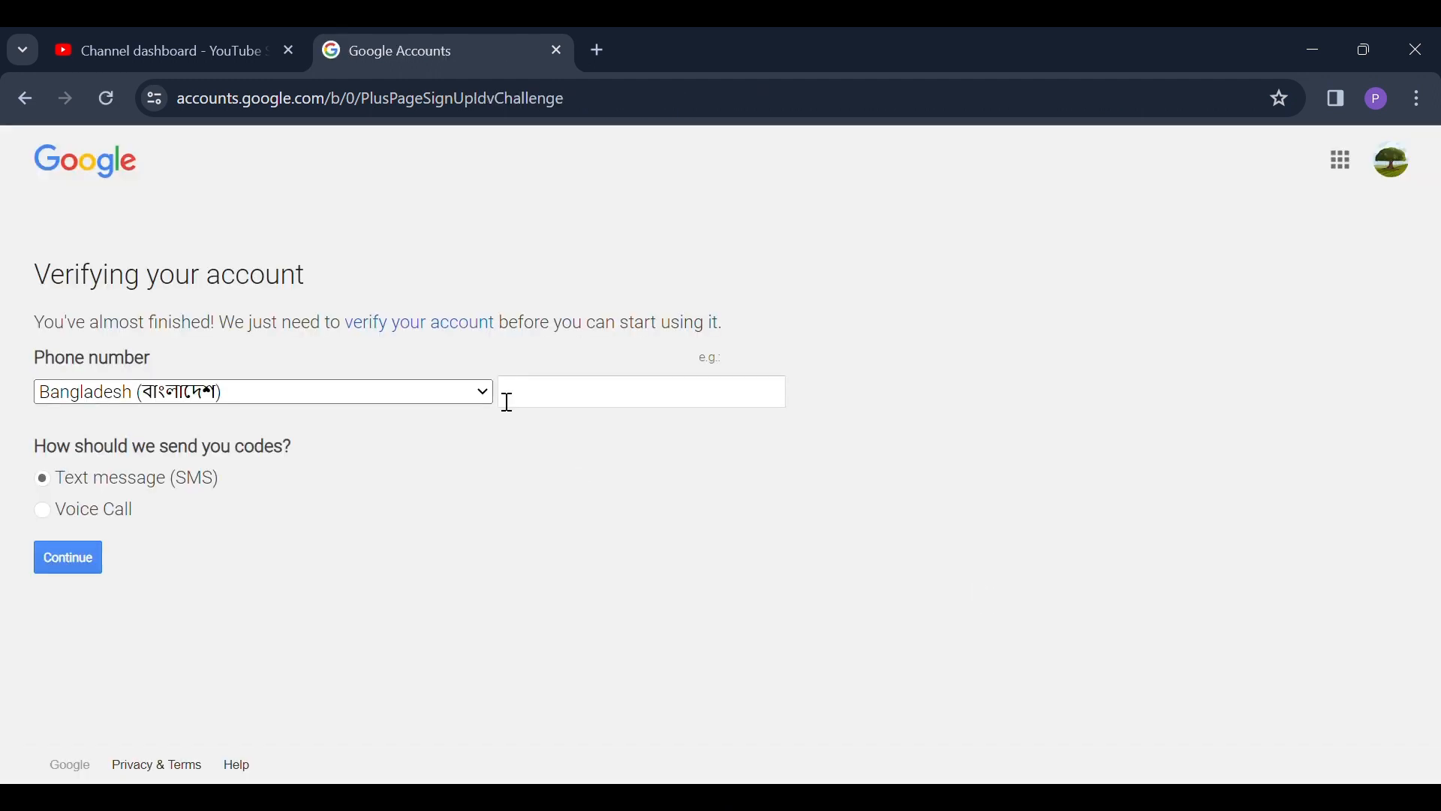
Enter the phone number for Bangladesh and request the verification code by text message (SMS).
{"action": "left_click", "coordinate": [623, 411]}
{"action": "left_click", "coordinate": [621, 406]}
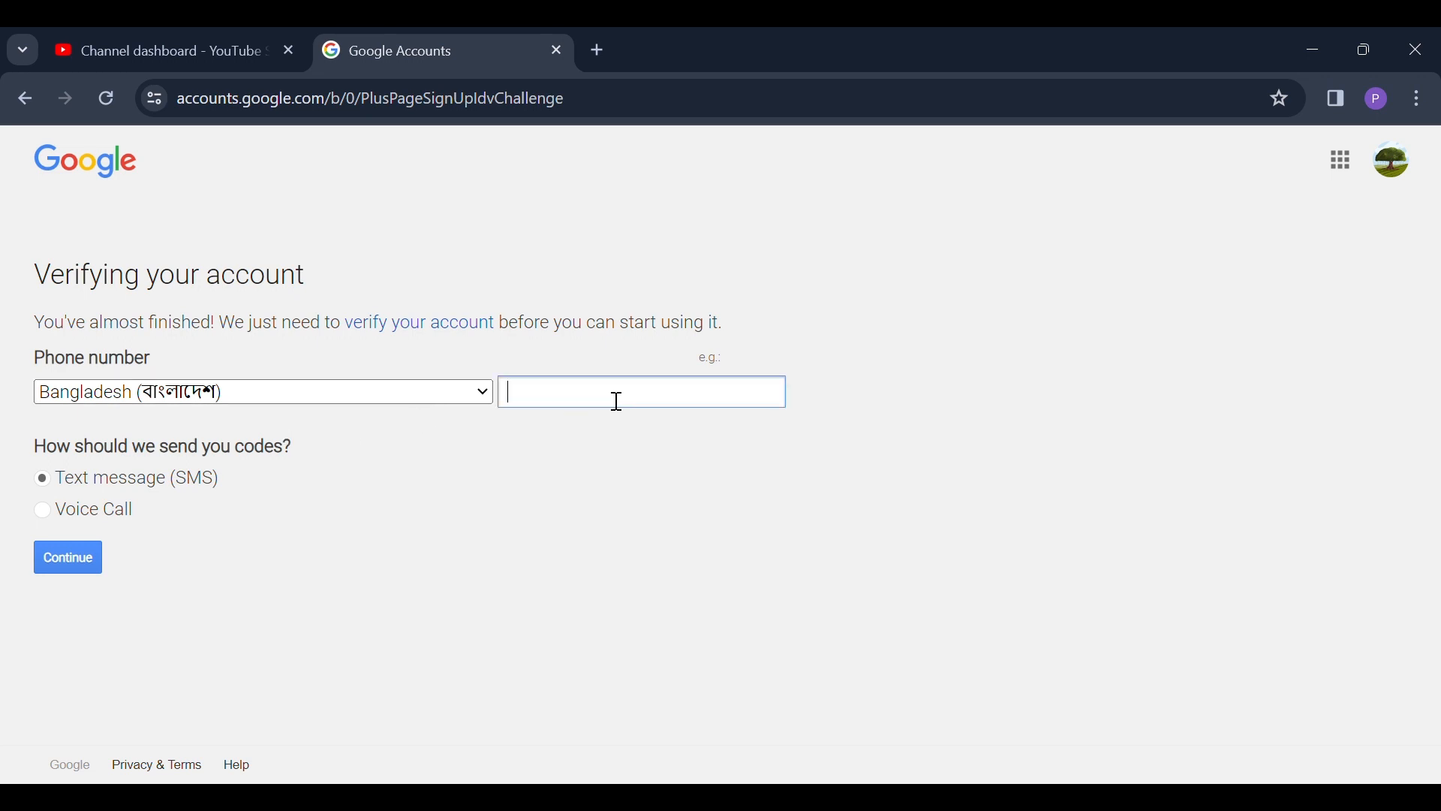
{"action": "type", "text": "01"}
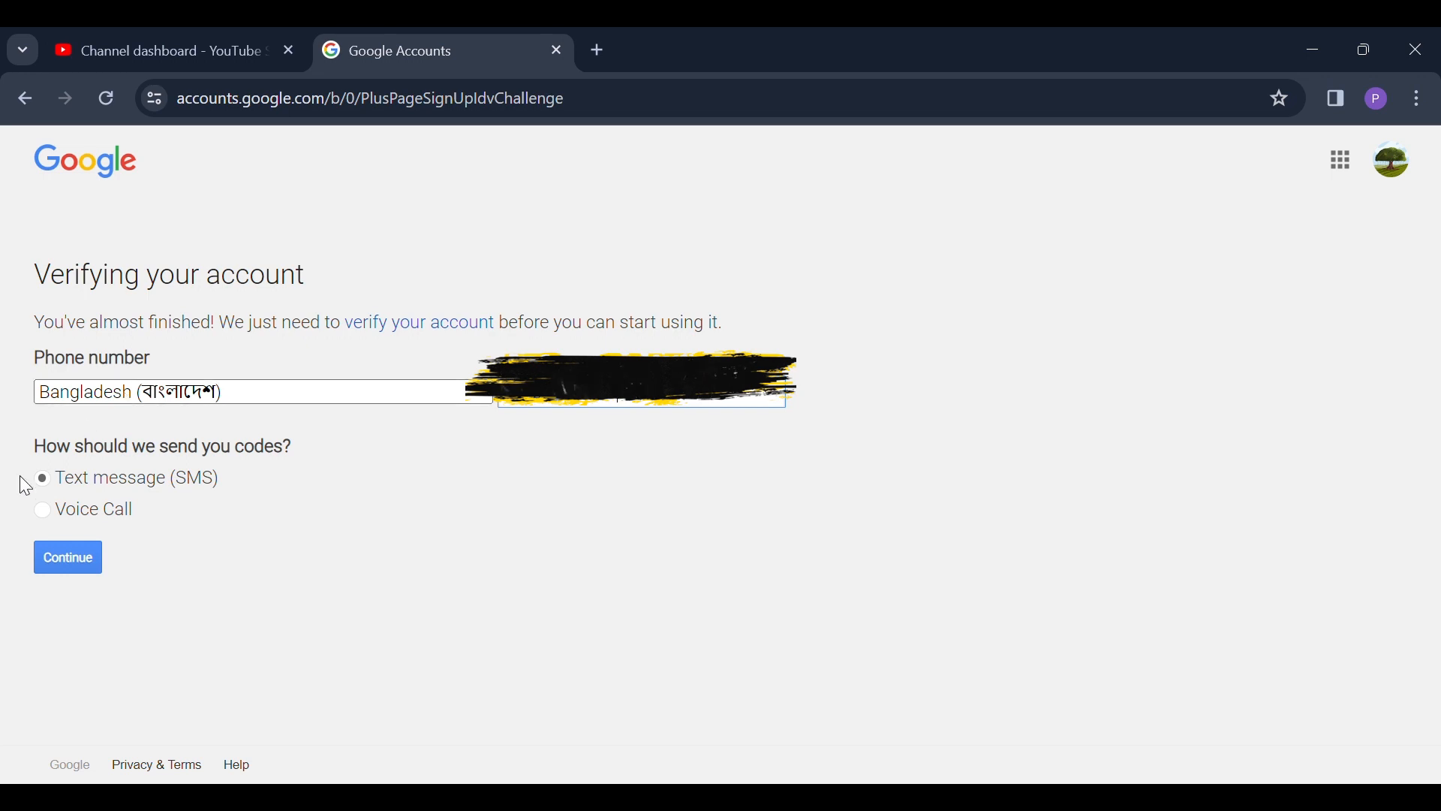
{"action": "left_click", "coordinate": [66, 539]}
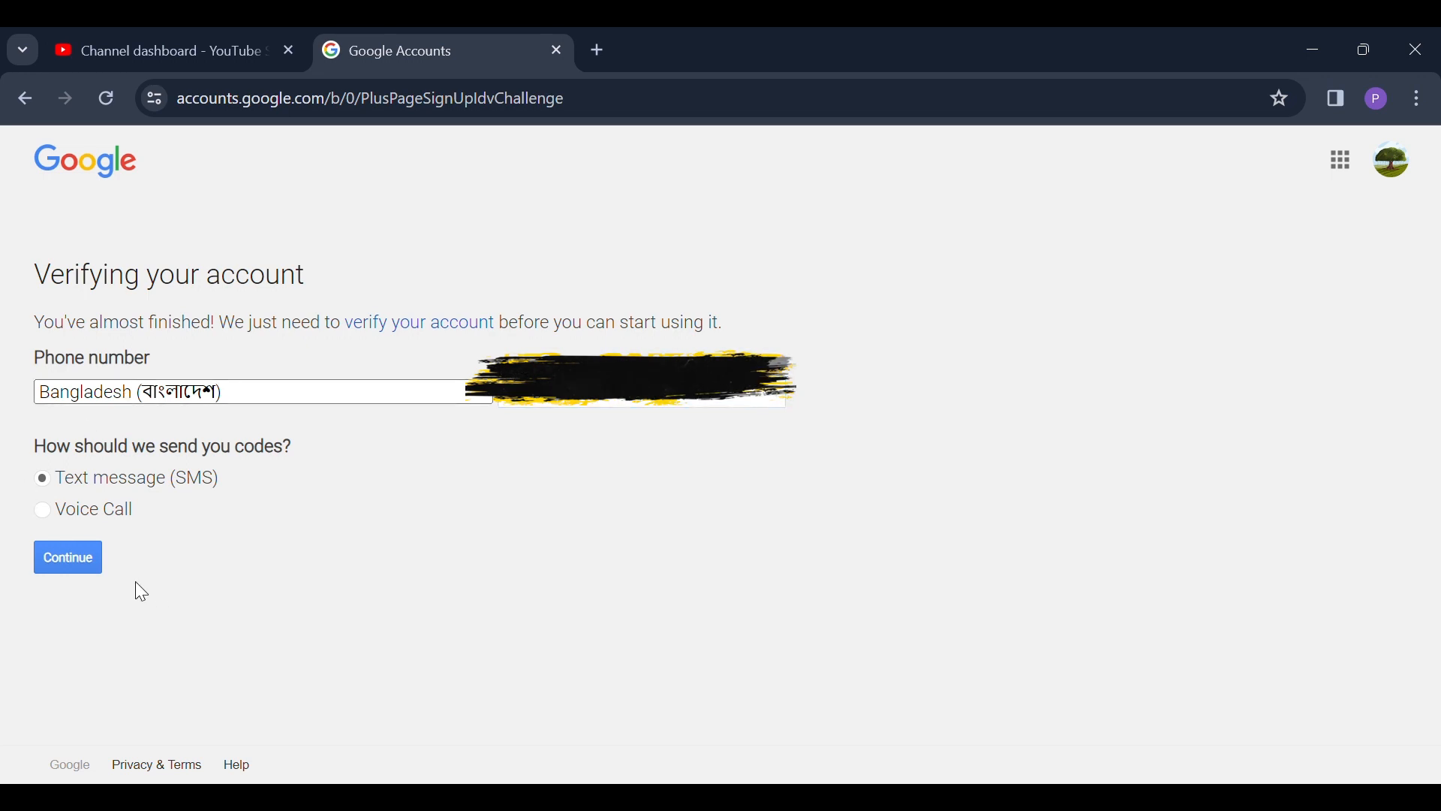
{"action": "left_click", "coordinate": [92, 561]}
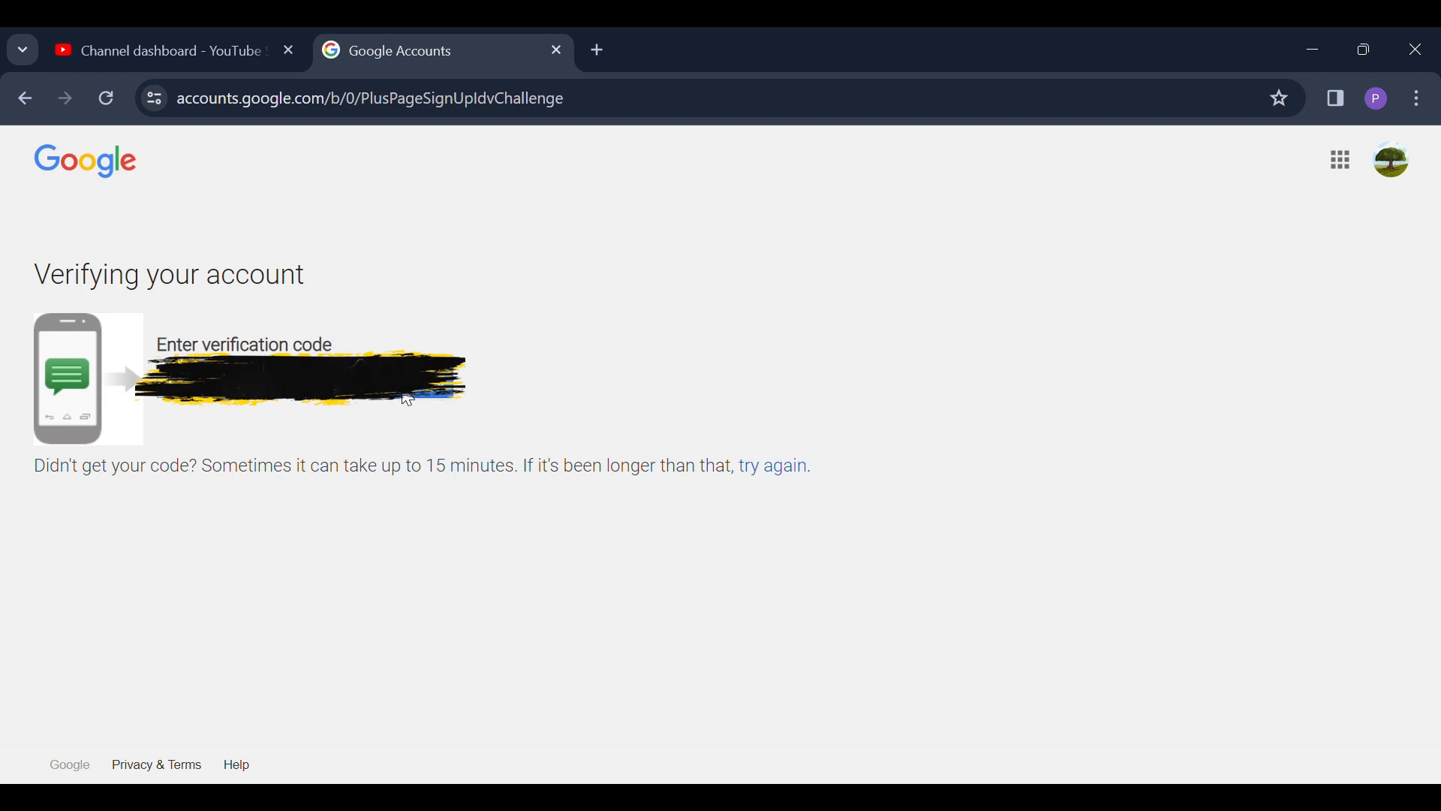
Submit the verification code for the account and reload the new channel's page.
{"action": "key", "text": "Return"}
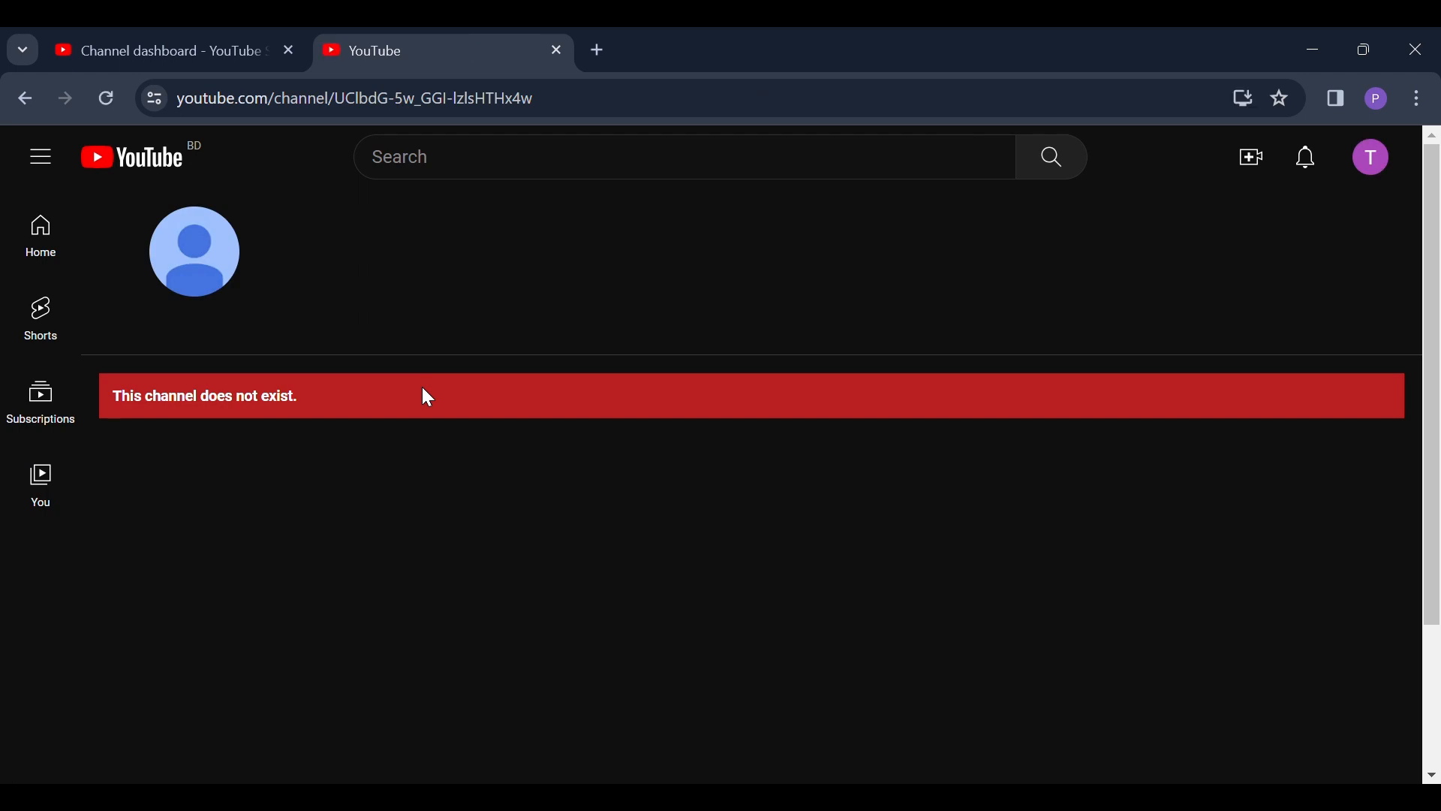
{"action": "left_click", "coordinate": [103, 102]}
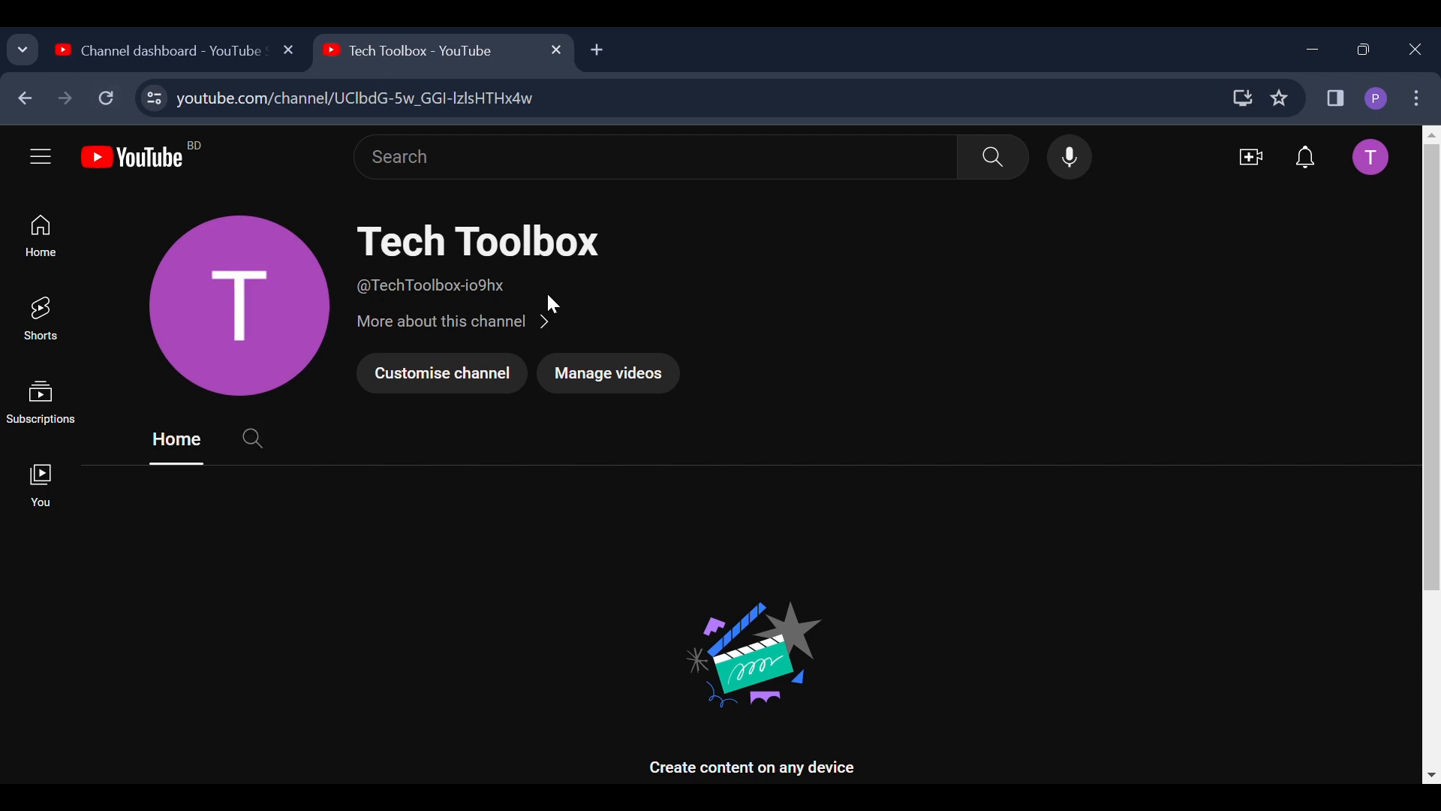
View the new Tech Toolbox channel from the account menu and select that same channel in the account switcher.
{"action": "left_click", "coordinate": [1378, 178]}
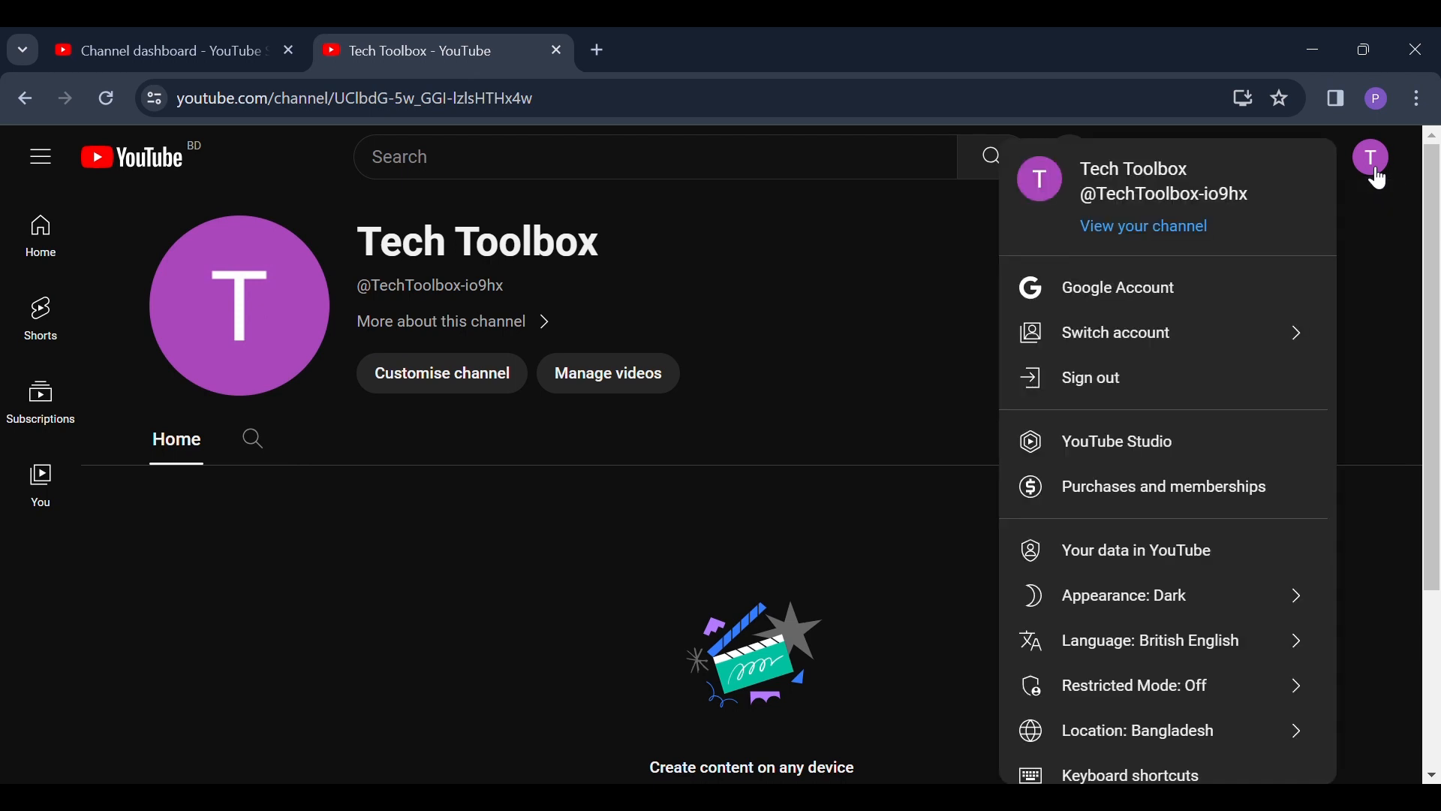
{"action": "left_click", "coordinate": [1192, 233]}
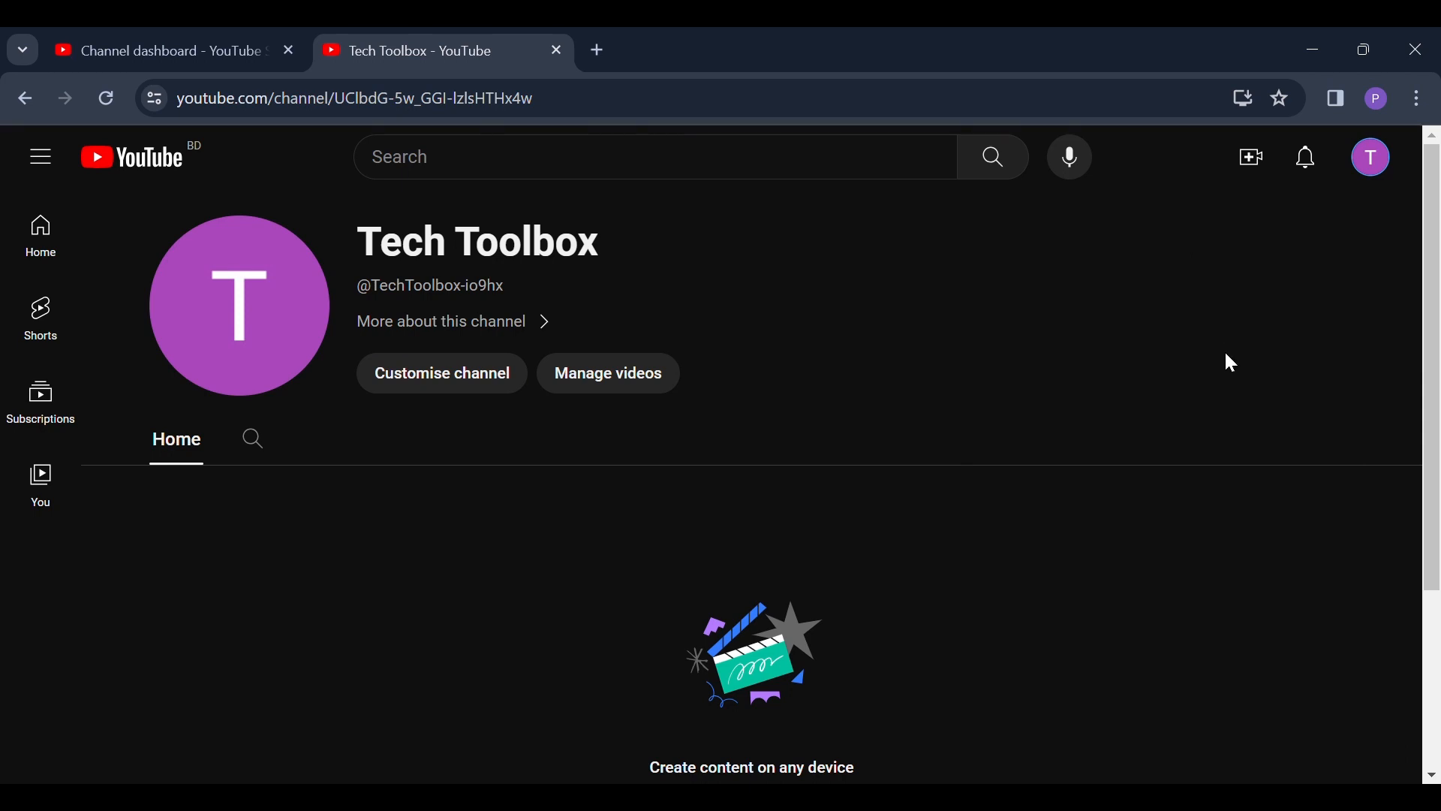
{"action": "left_click", "coordinate": [1379, 180]}
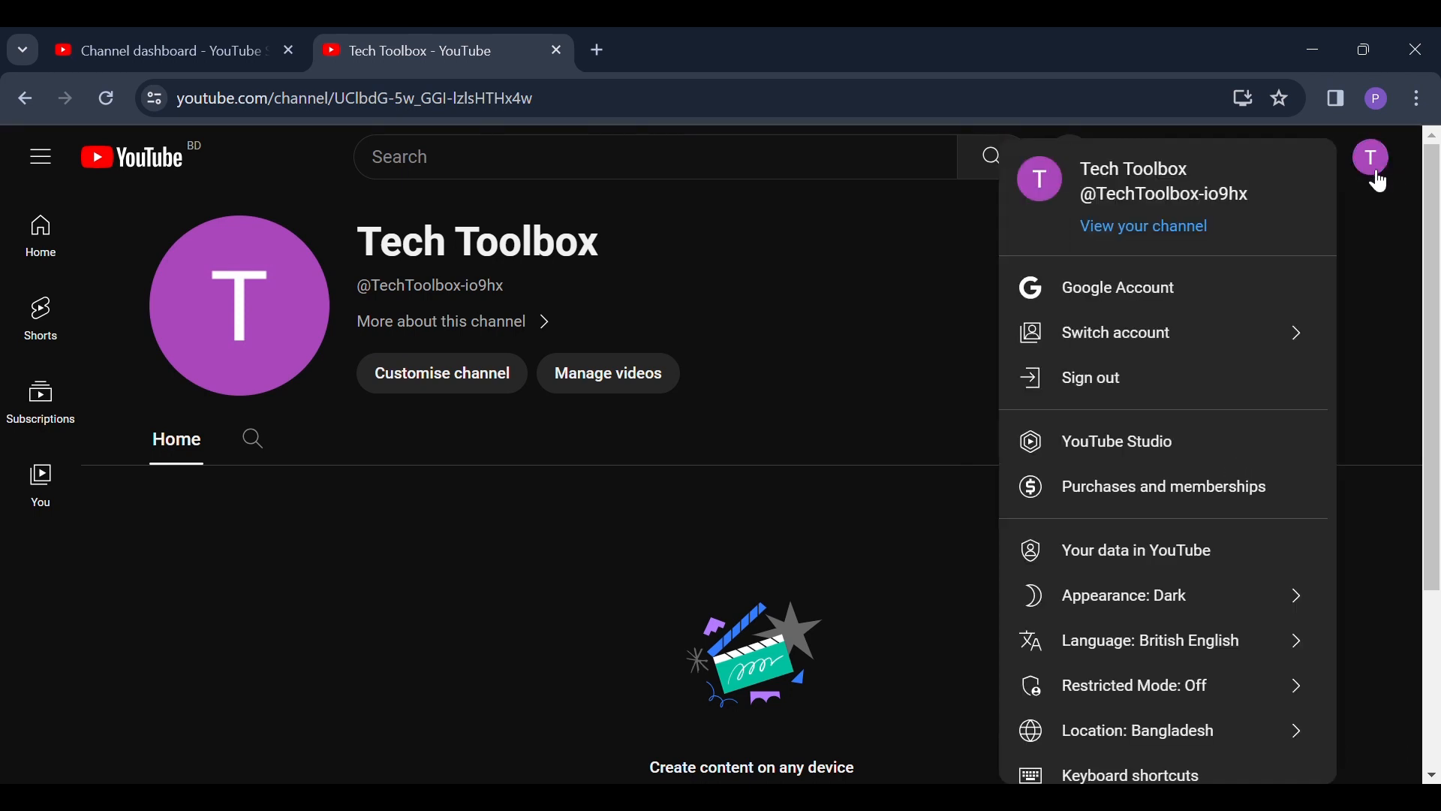
{"action": "left_click", "coordinate": [1262, 332]}
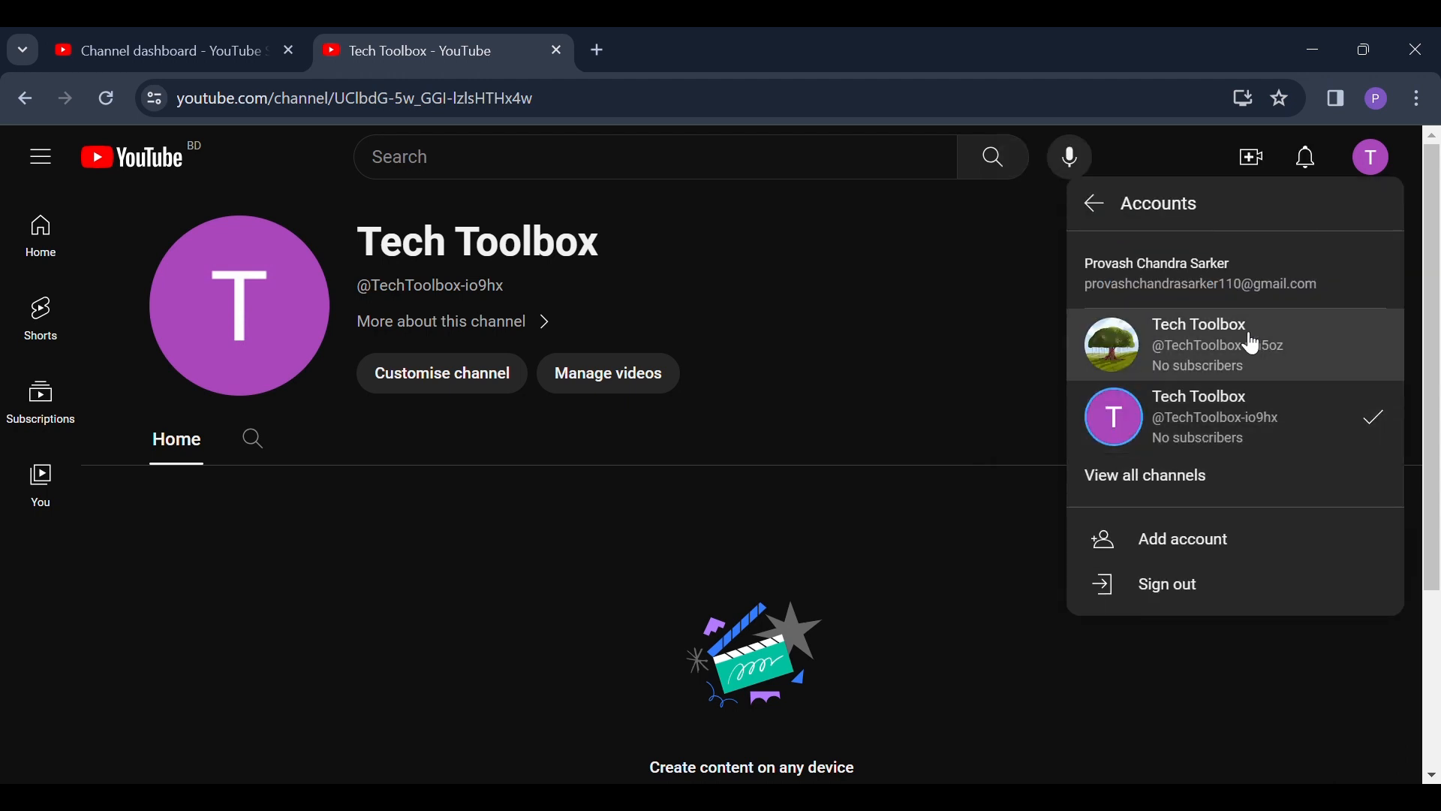
{"action": "left_click", "coordinate": [1235, 414]}
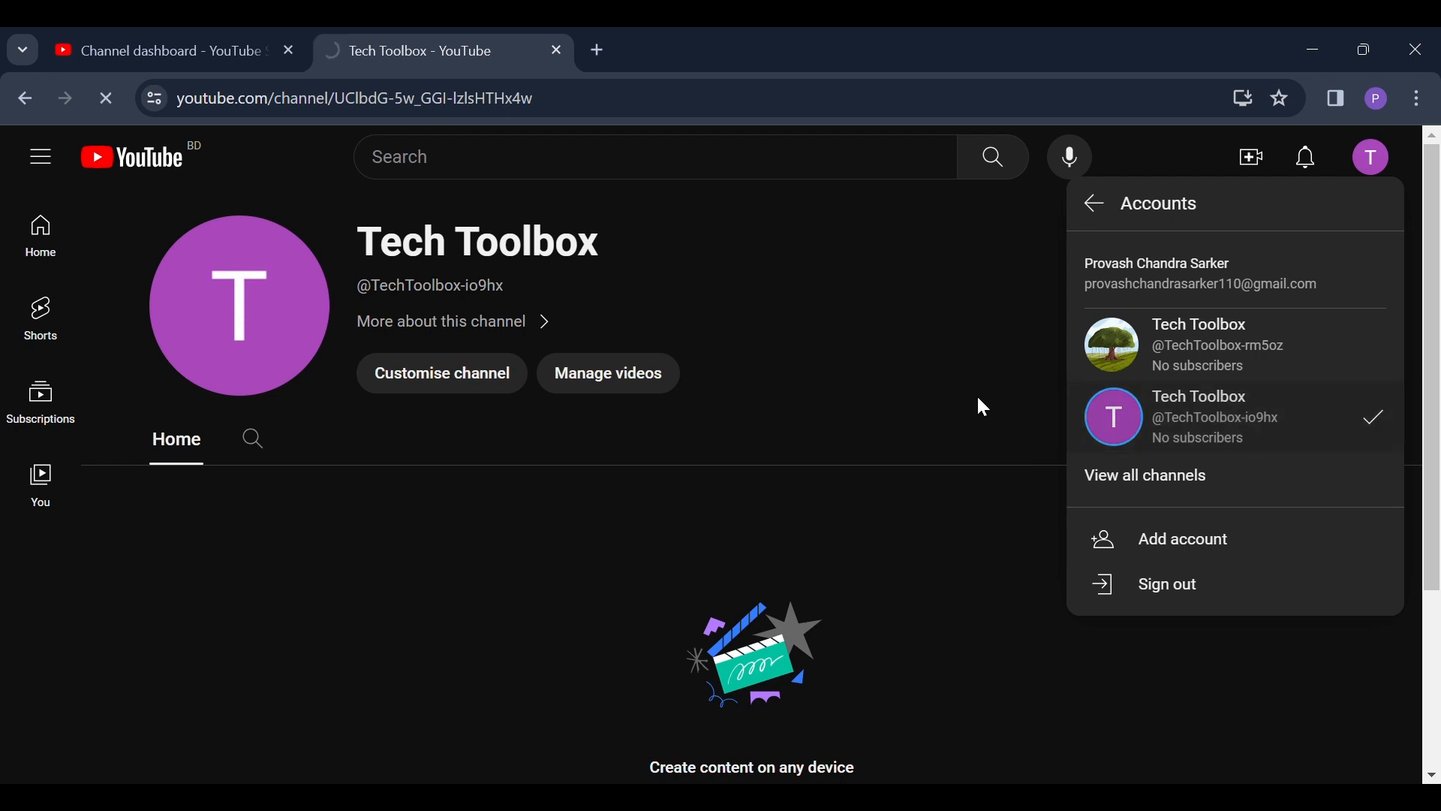